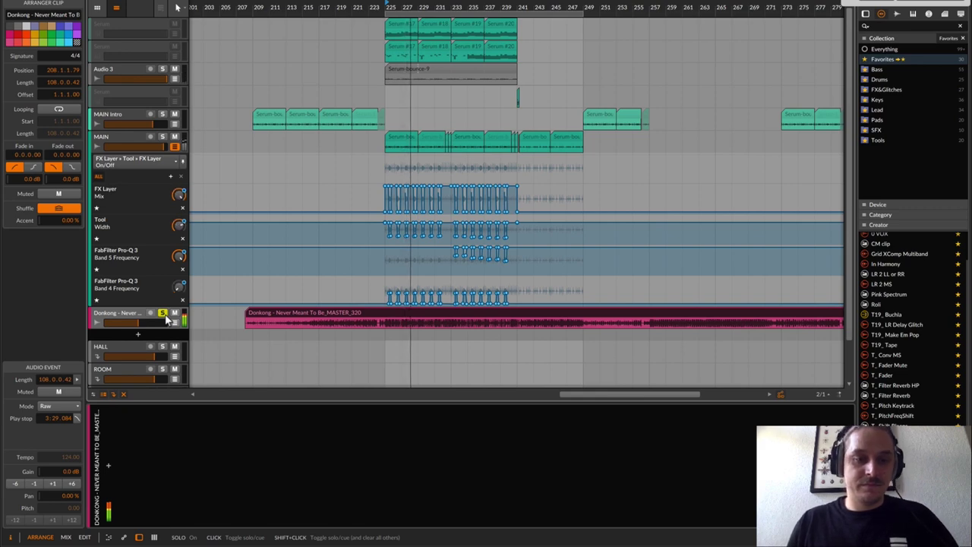
# Step: Deactivate the Donkong track, then zoom out and scroll down through all arrangement tracks
pyautogui.hotkey('shift', 'a')
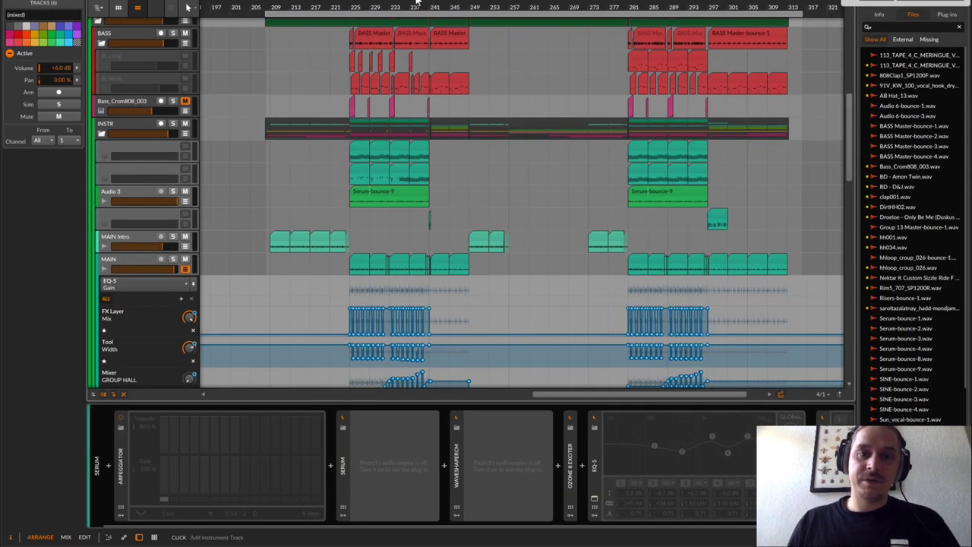
pyautogui.moveTo(416, 3); pyautogui.dragTo(386, 6)
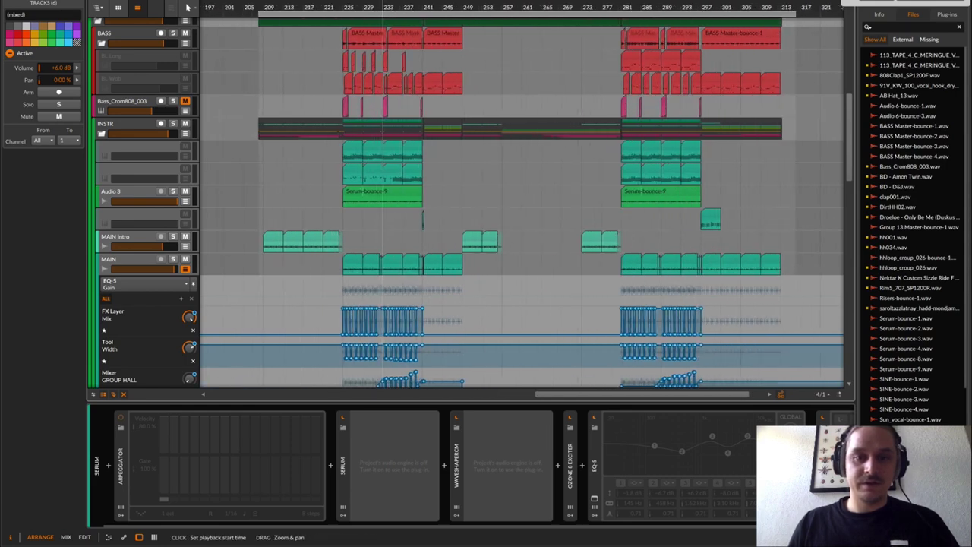
pyautogui.scroll(1, 461, 156)
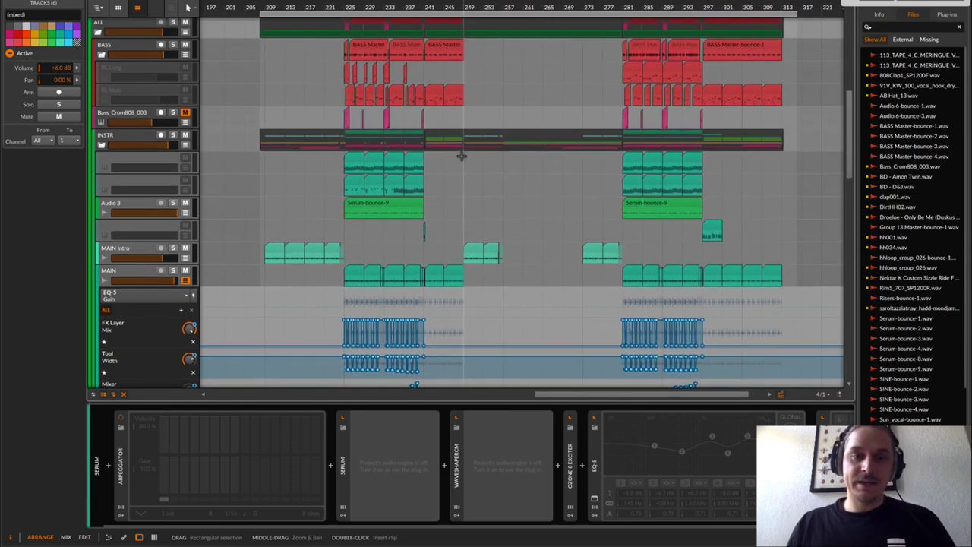
pyautogui.scroll(-2, 461, 156)
pyautogui.scroll(-3, 461, 156)
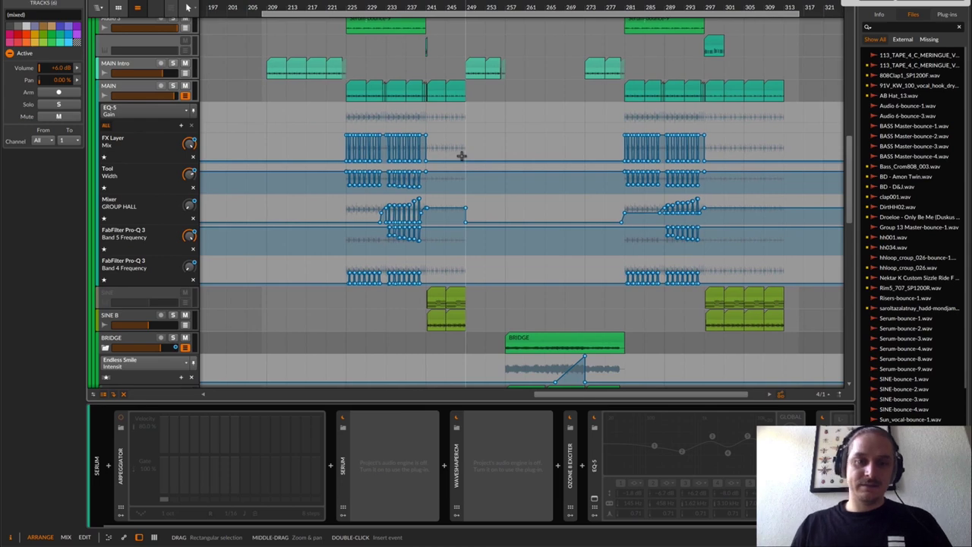
pyautogui.scroll(-3, 461, 156)
pyautogui.scroll(-2, 461, 156)
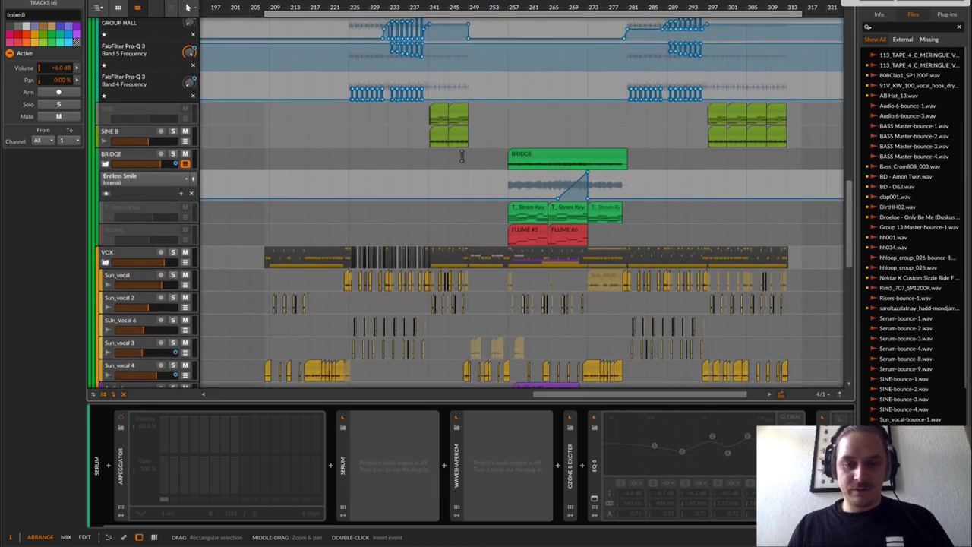
pyautogui.scroll(-1, 461, 156)
pyautogui.scroll(-1, 461, 156)
pyautogui.scroll(-2, 461, 156)
pyautogui.scroll(-1, 461, 155)
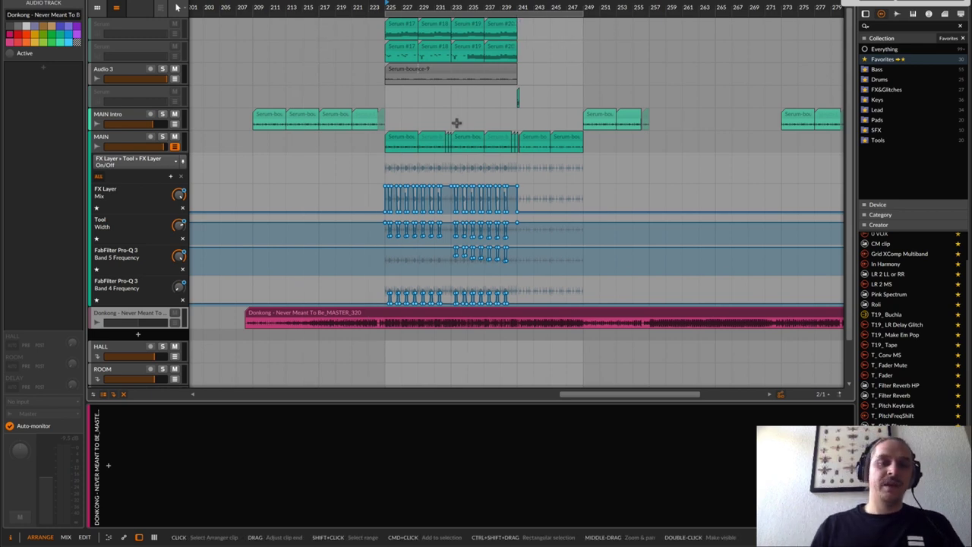
# Step: Solo MAIN, compare its FX Layer bypassed and active, and expand the Tool device
pyautogui.click(135, 143)
pyautogui.click(162, 138)
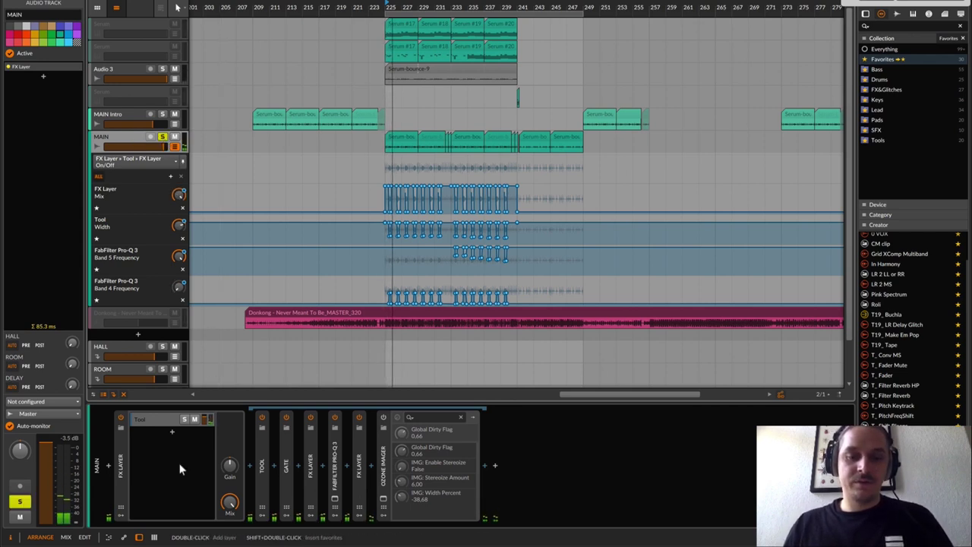
pyautogui.click(121, 418)
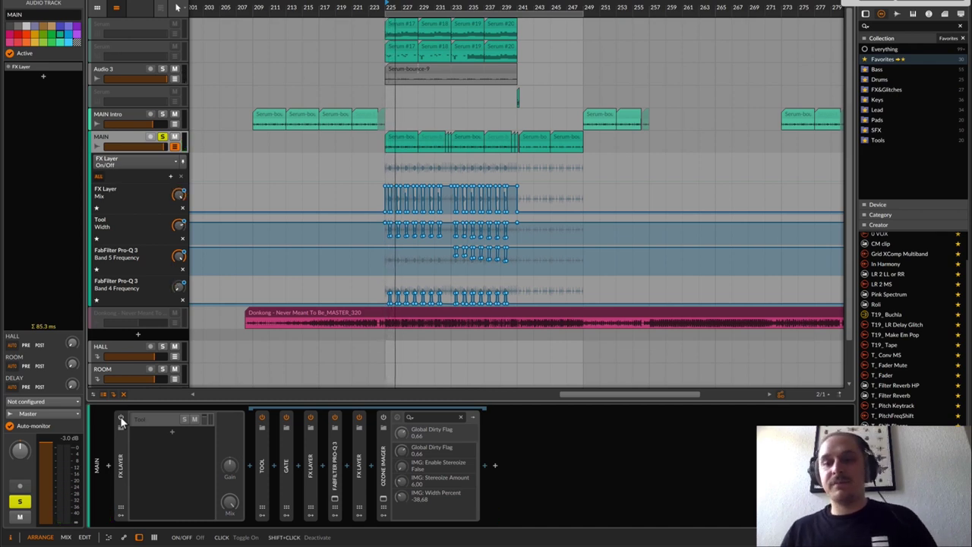
pyautogui.click(120, 417)
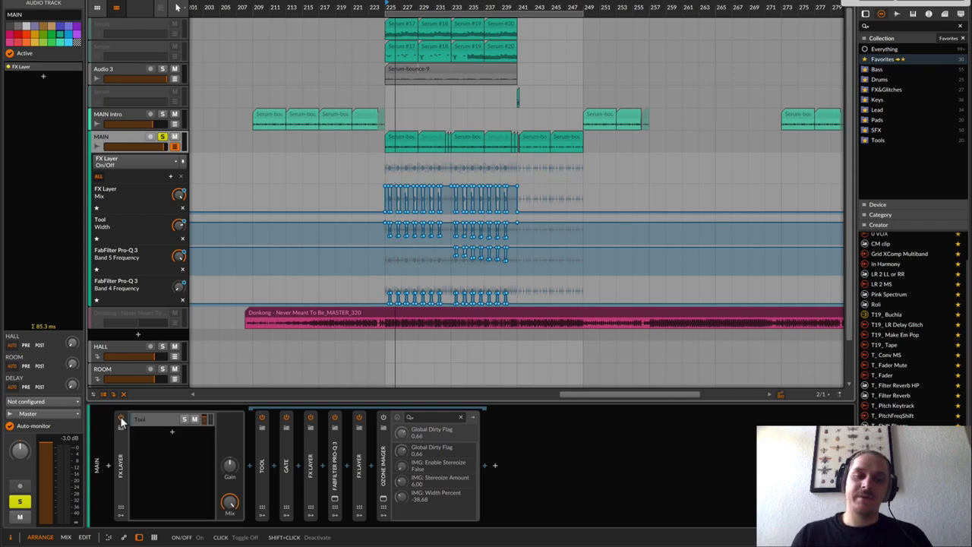
pyautogui.doubleClick(264, 487)
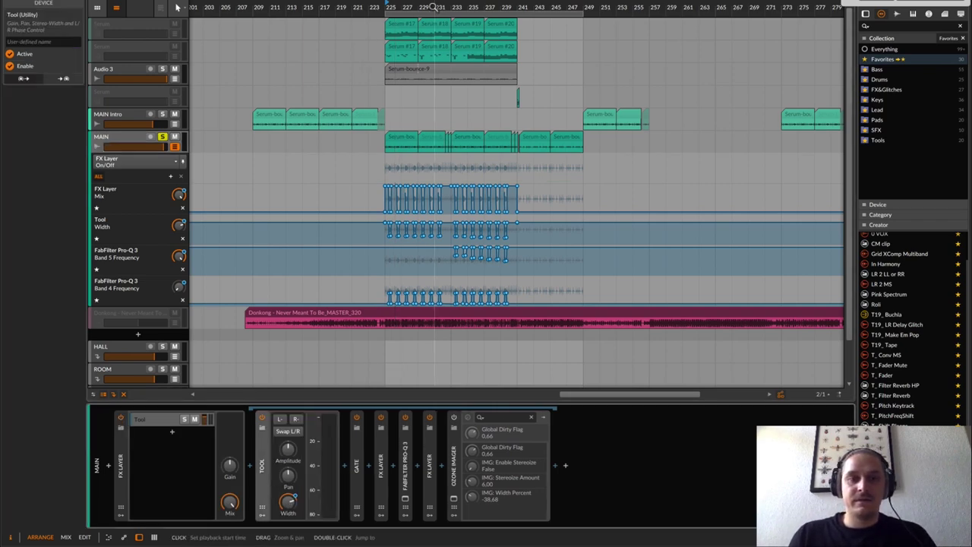
pyautogui.moveTo(431, 7); pyautogui.dragTo(431, 61)
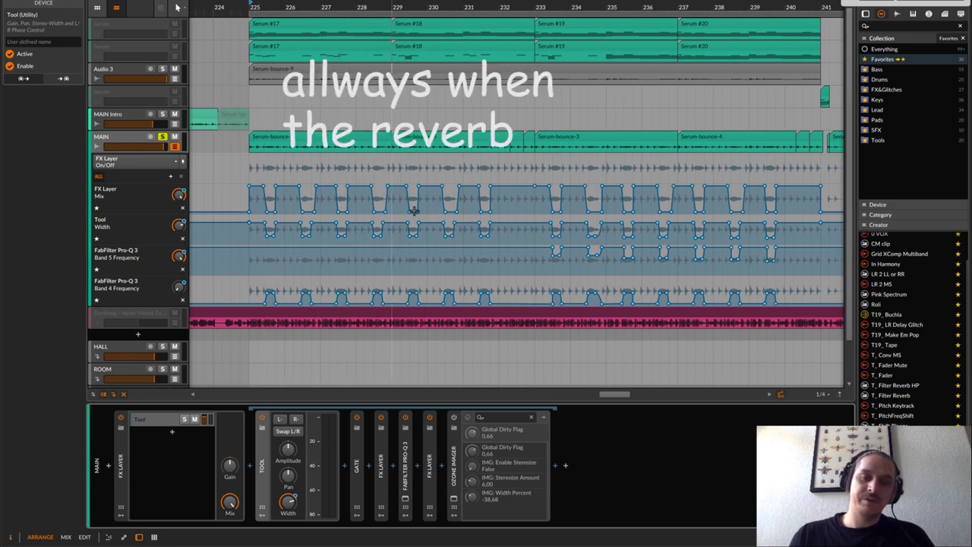
# Step: Play from bar 225 to hear the FX Layer, Tool and Pro-Q 3 automation
pyautogui.click(265, 7)
pyautogui.press('space')
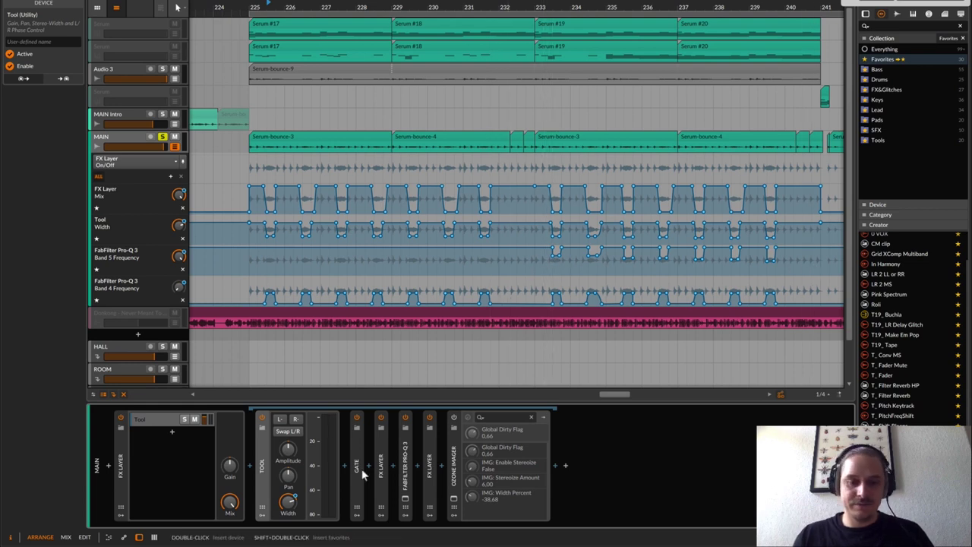
# Step: Nudge the Pro-Q 3 red low-cut node slightly higher and close the EQ window
pyautogui.click(406, 500)
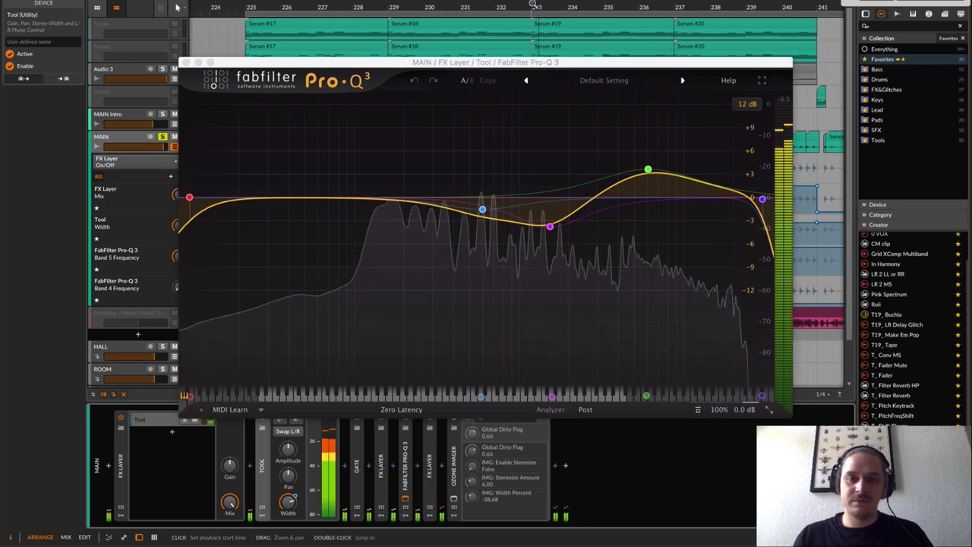
pyautogui.moveTo(190, 197); pyautogui.dragTo(189, 198)
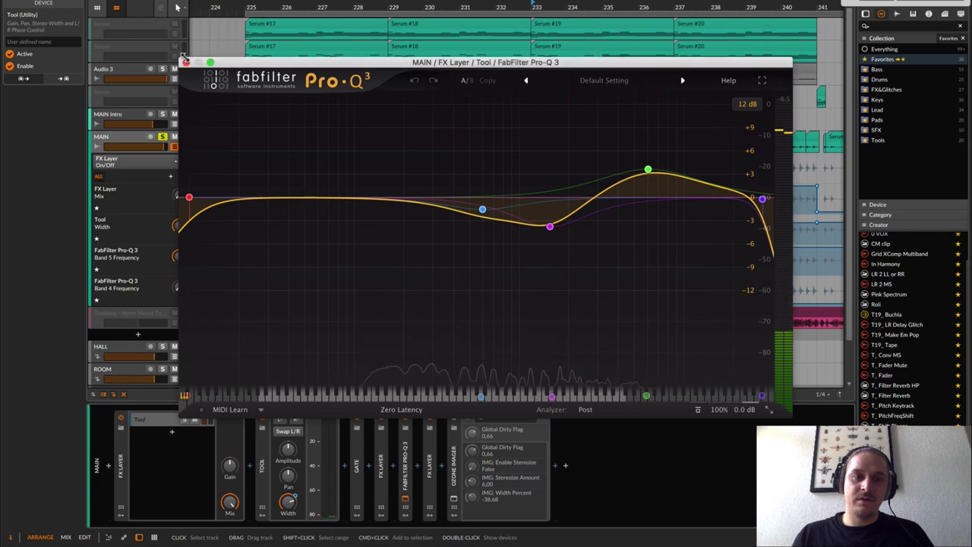
pyautogui.click(184, 61)
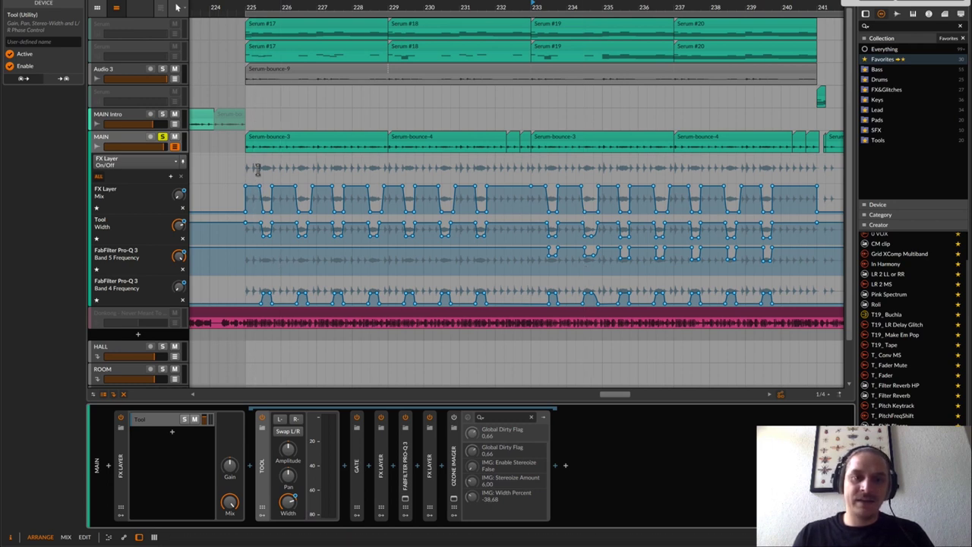
pyautogui.doubleClick(385, 474)
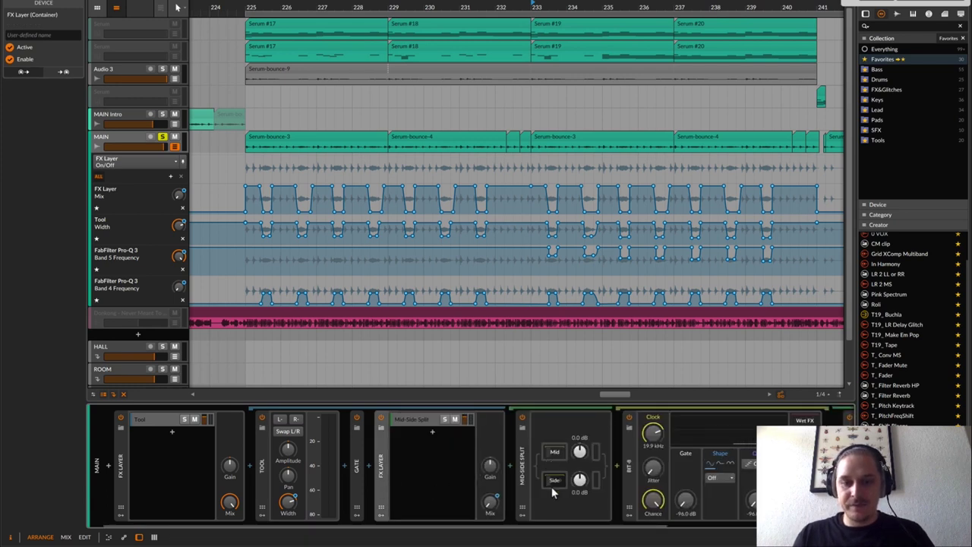
# Step: Bring the Mid-Side Split and Bit-8 devices into view and select Bit-8
pyautogui.click(553, 450)
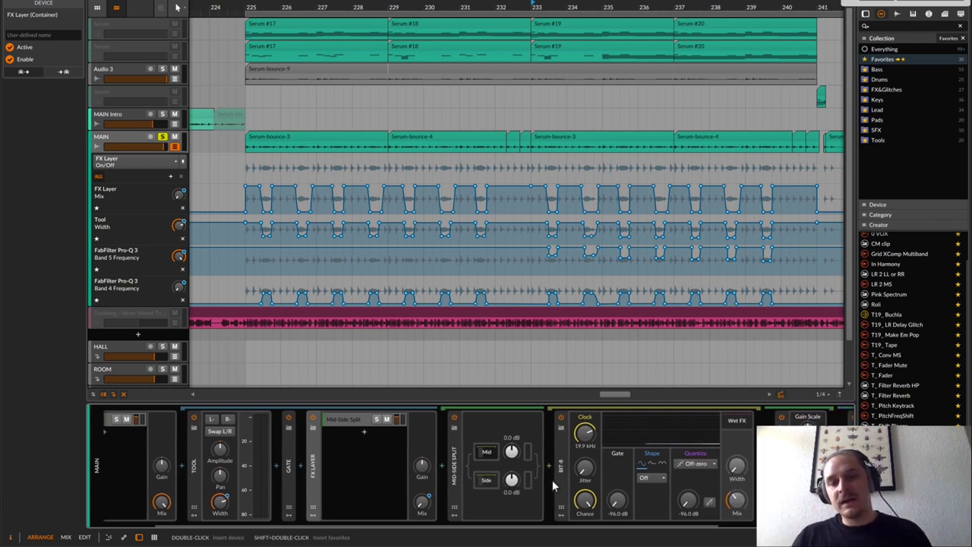
pyautogui.click(564, 486)
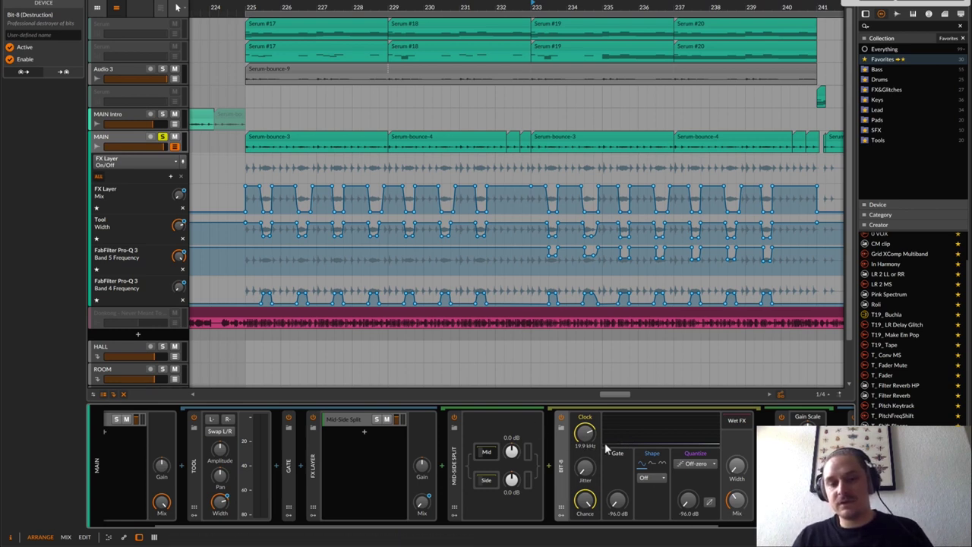
pyautogui.click(492, 484)
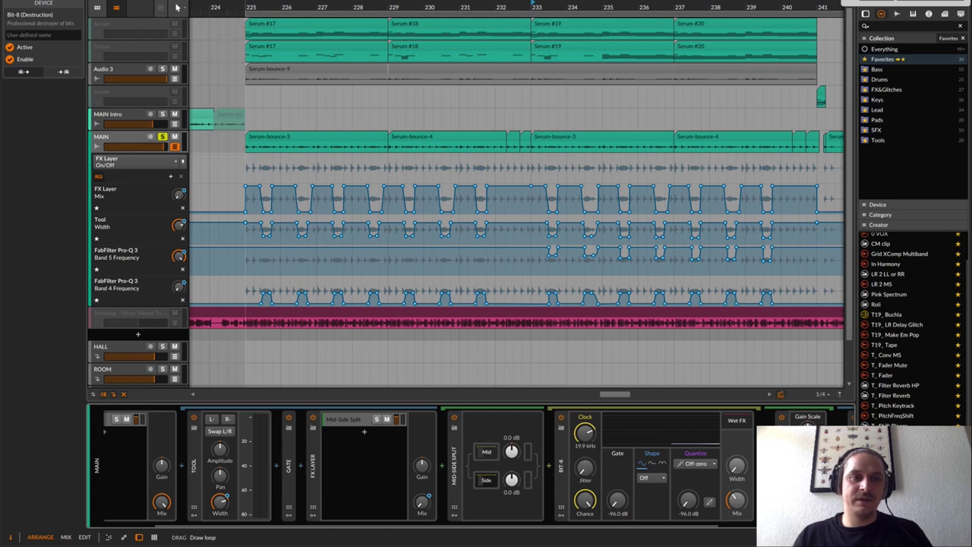
# Step: Play from bar 225 and compare the Mid-Side Split bypassed versus active
pyautogui.click(247, 6)
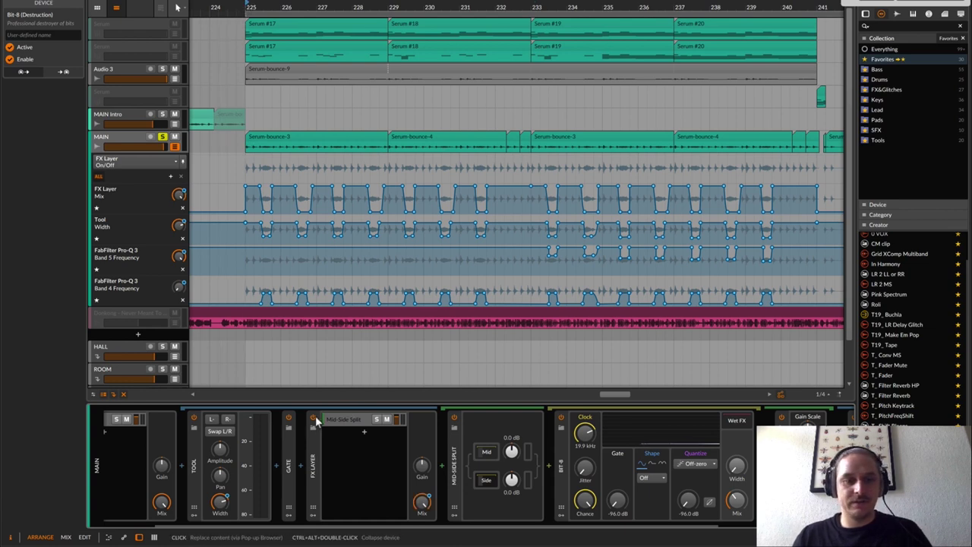
pyautogui.press('space')
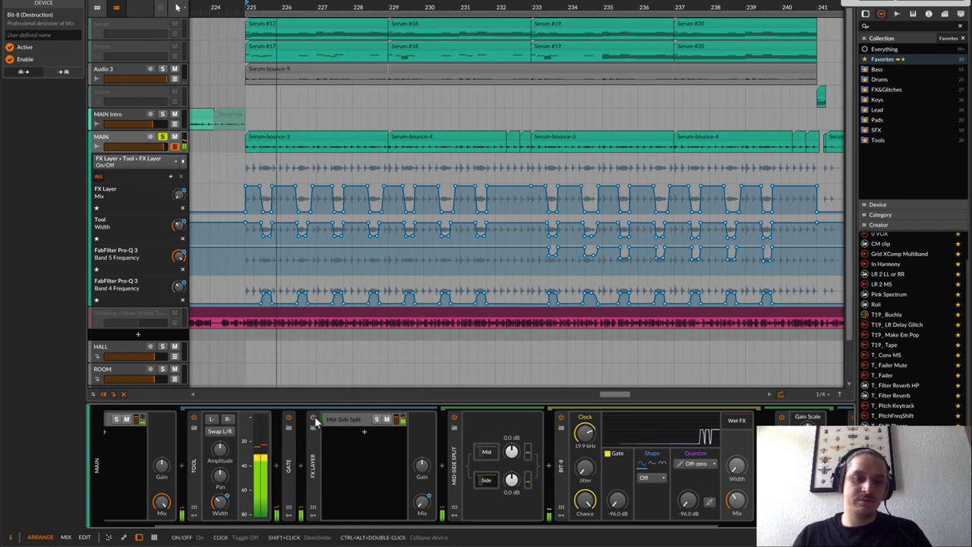
pyautogui.click(315, 421)
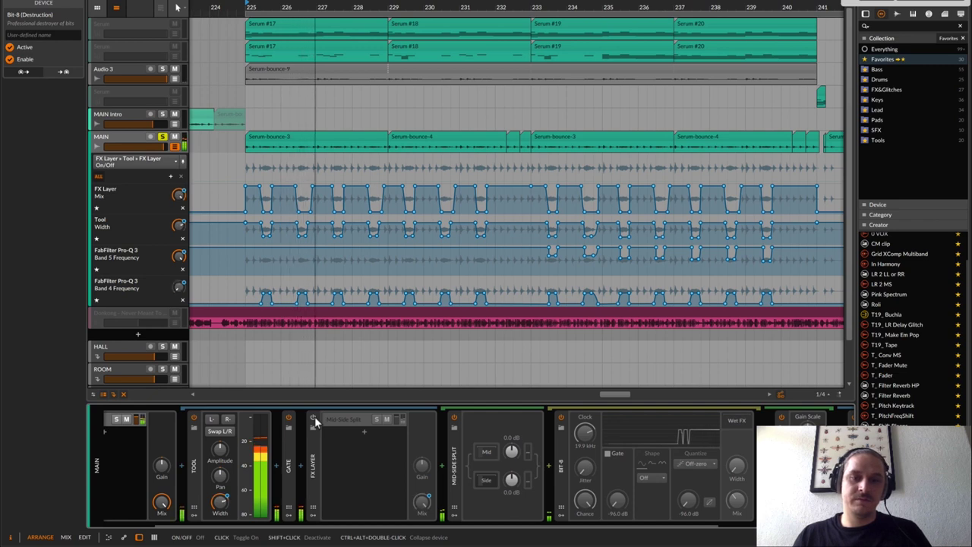
pyautogui.click(314, 421)
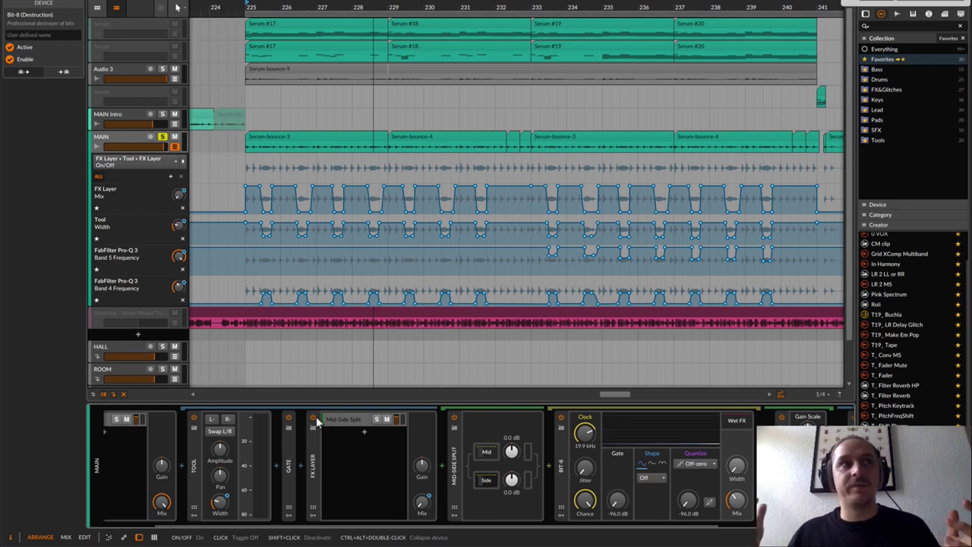
# Step: Return to the outer FX Layer chain, bypass it, and start playback
pyautogui.click(317, 422)
pyautogui.hscroll(2, 441, 201)
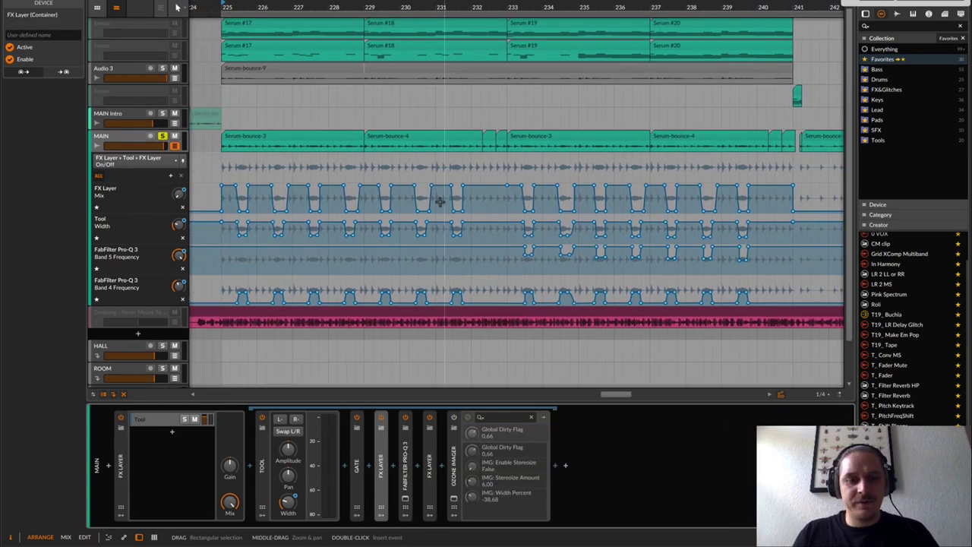
pyautogui.click(119, 418)
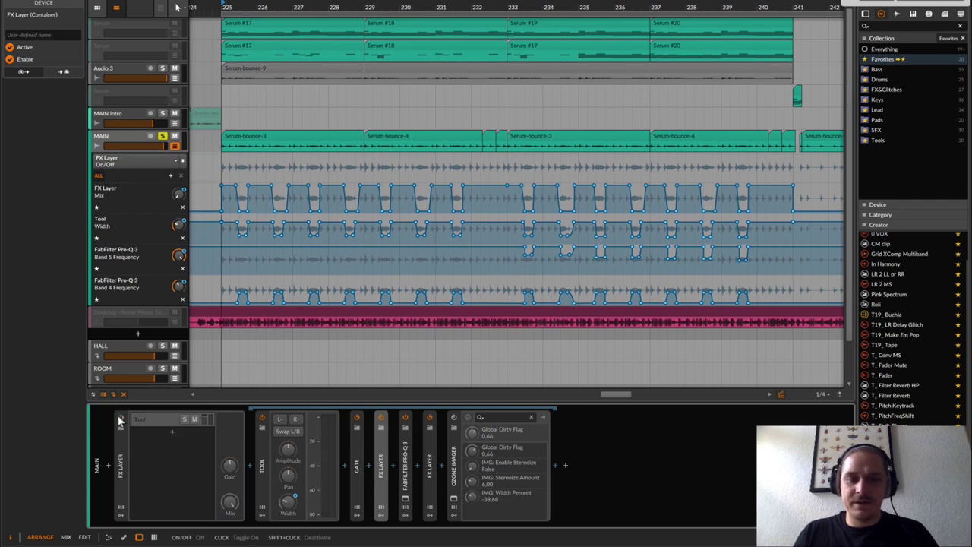
pyautogui.press('space')
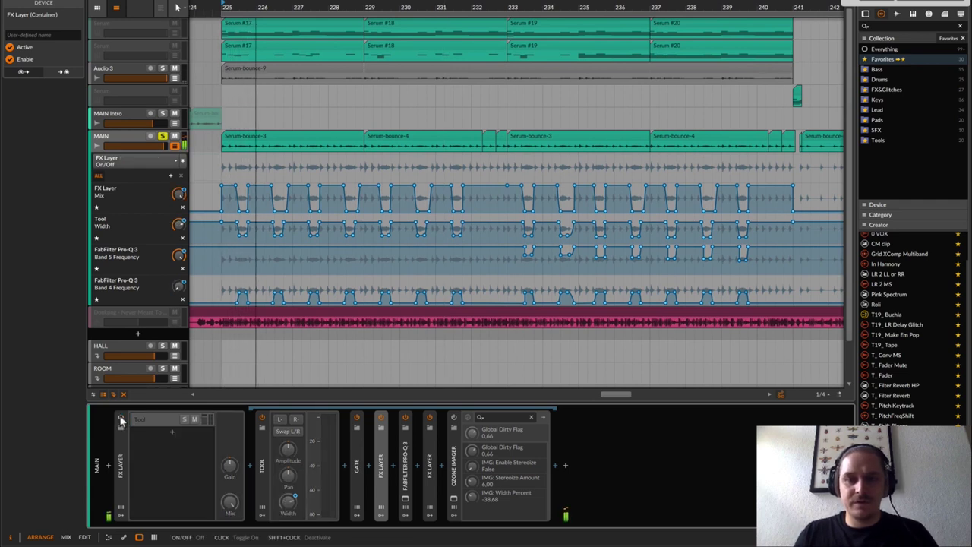
# Step: Select MAIN, zoom out, and restart playback near bar 241 then bar 214
pyautogui.click(475, 3)
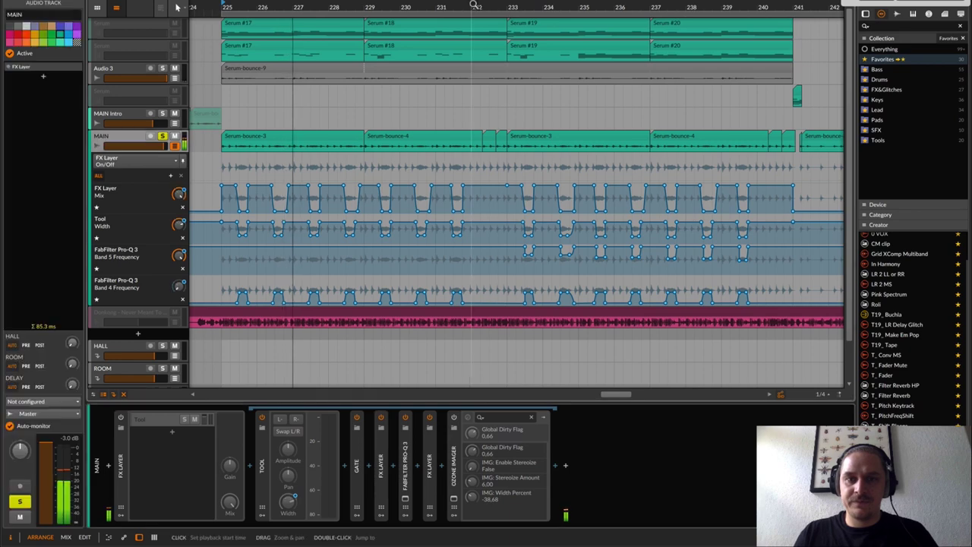
pyautogui.scroll(-3, 475, 4)
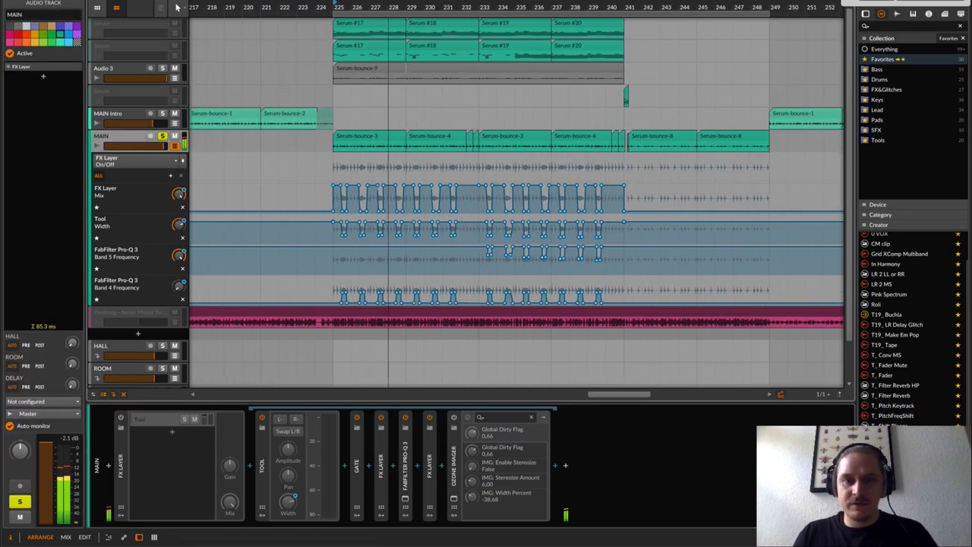
pyautogui.click(625, 6)
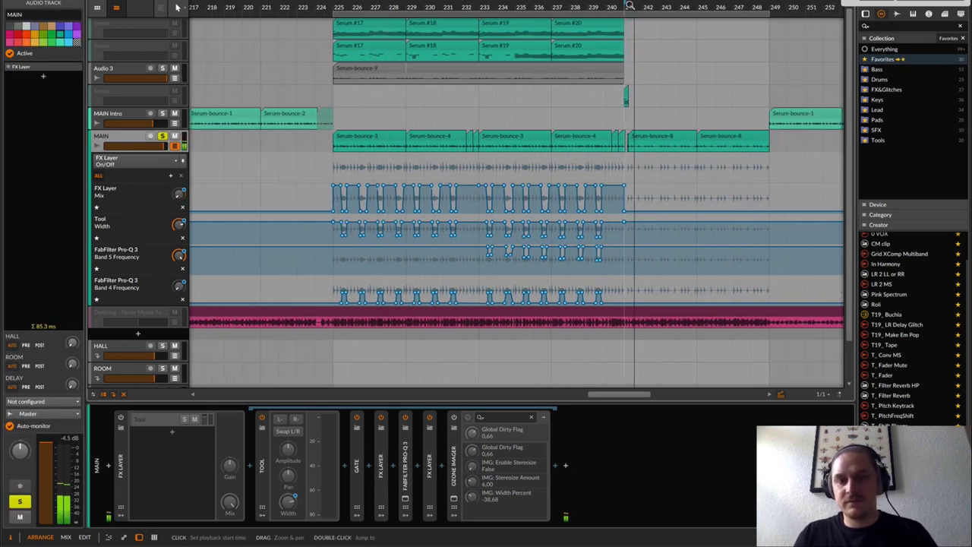
pyautogui.hscroll(3, 641, 122)
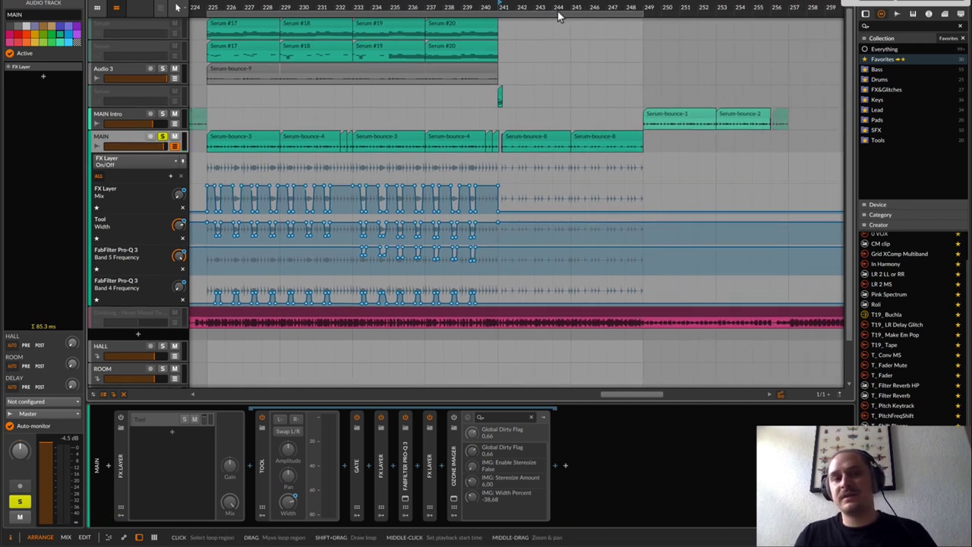
pyautogui.moveTo(558, 11); pyautogui.dragTo(558, 5)
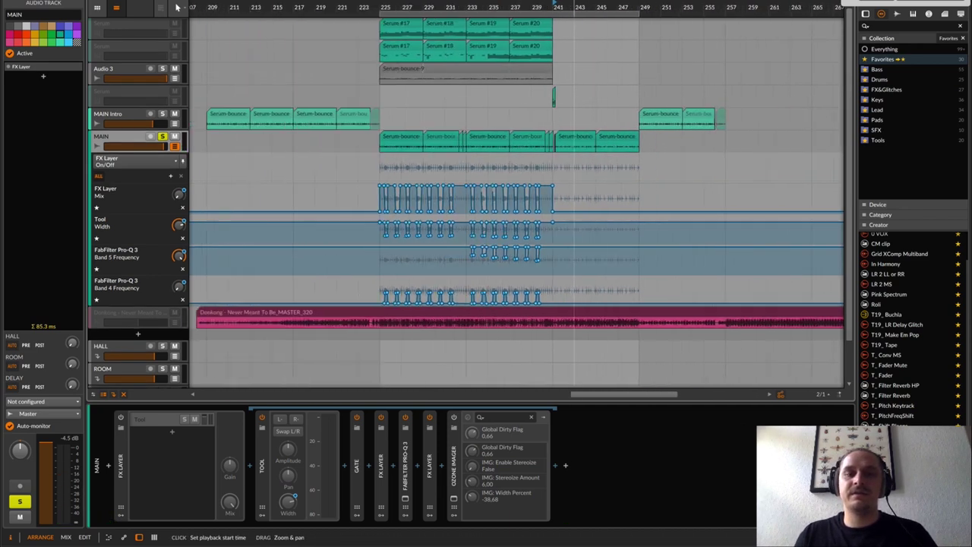
pyautogui.click(276, 6)
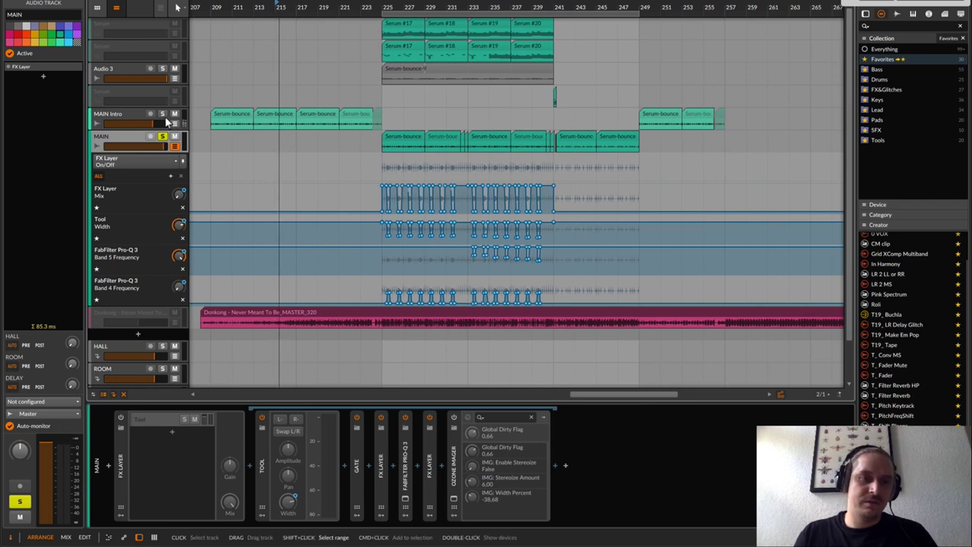
# Step: Check MAIN Intro's effects, mute MAIN, and collapse its automation lanes
pyautogui.click(122, 114)
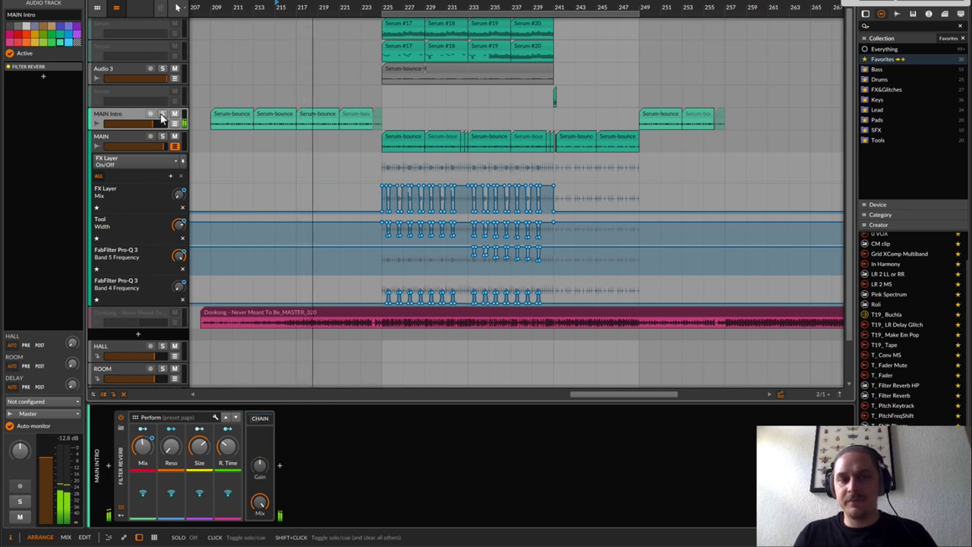
pyautogui.click(174, 137)
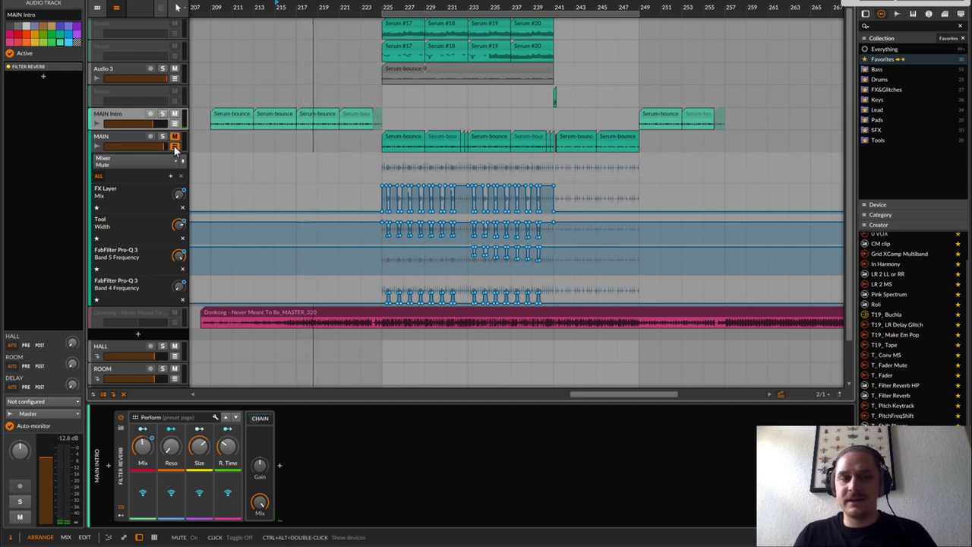
pyautogui.click(175, 149)
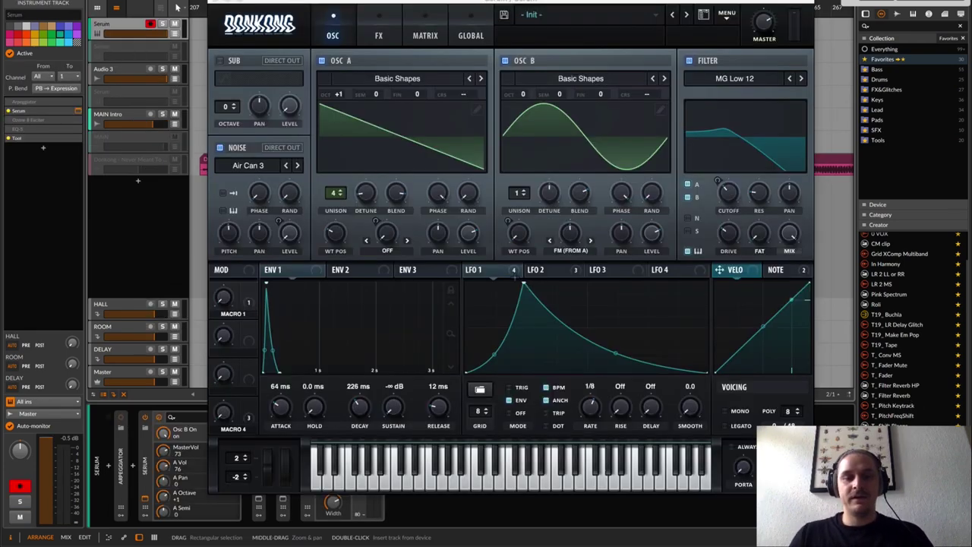
# Step: Compare Serum's LFO 1 and LFO 2, ending on LFO 2's one-bar rise-and-fall shape
pyautogui.click(536, 270)
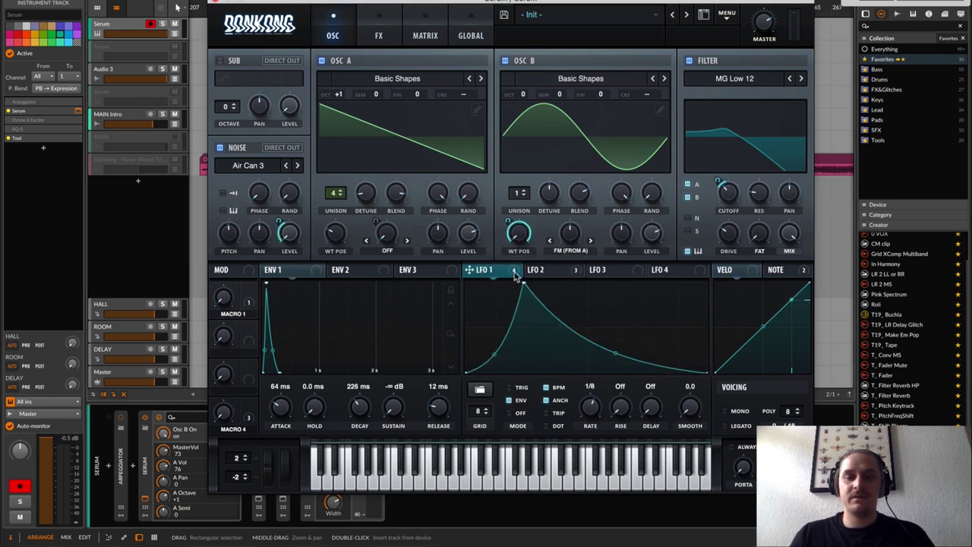
pyautogui.click(535, 270)
pyautogui.click(502, 274)
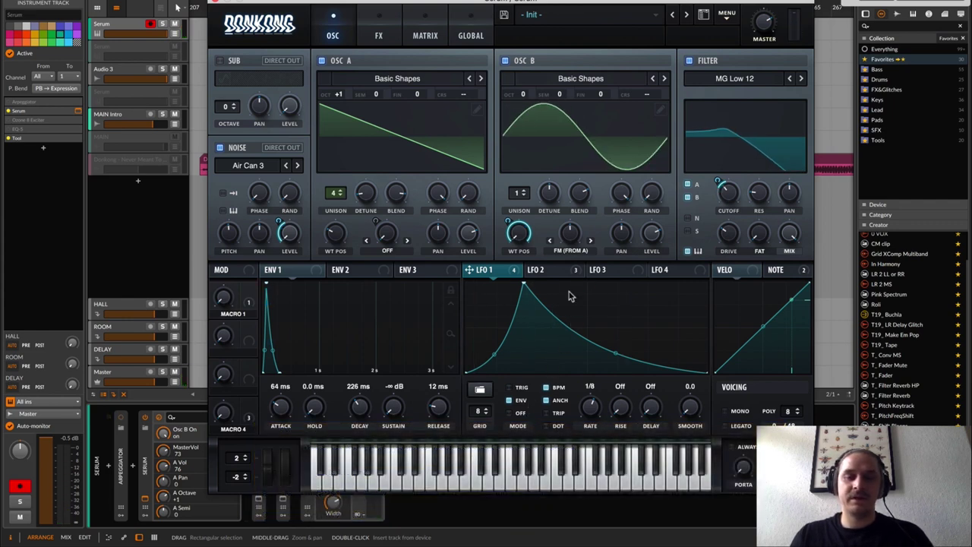
pyautogui.click(546, 271)
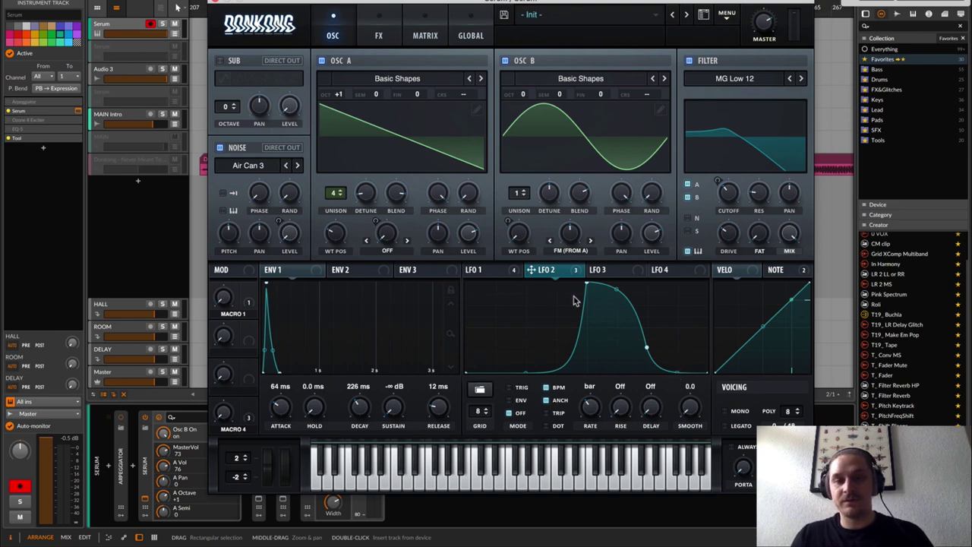
# Step: In Serum's FX rack, disable the Reverb, Hyper/Dimension and Compressor modules
pyautogui.click(376, 24)
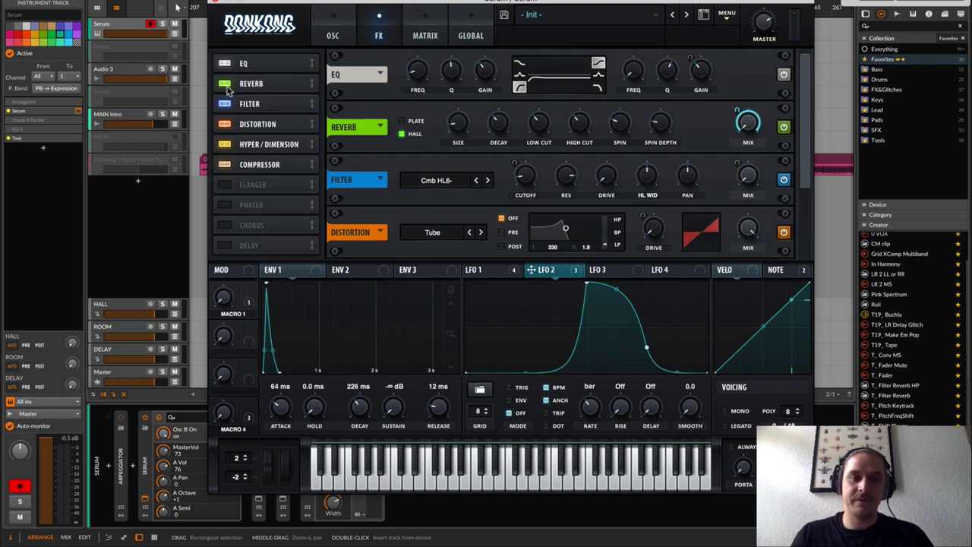
pyautogui.click(225, 85)
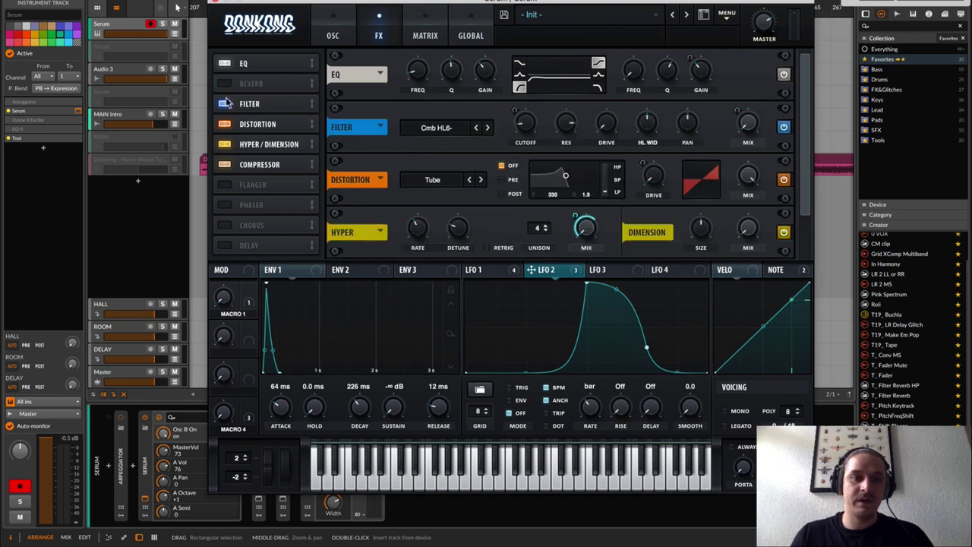
pyautogui.click(224, 144)
pyautogui.click(225, 164)
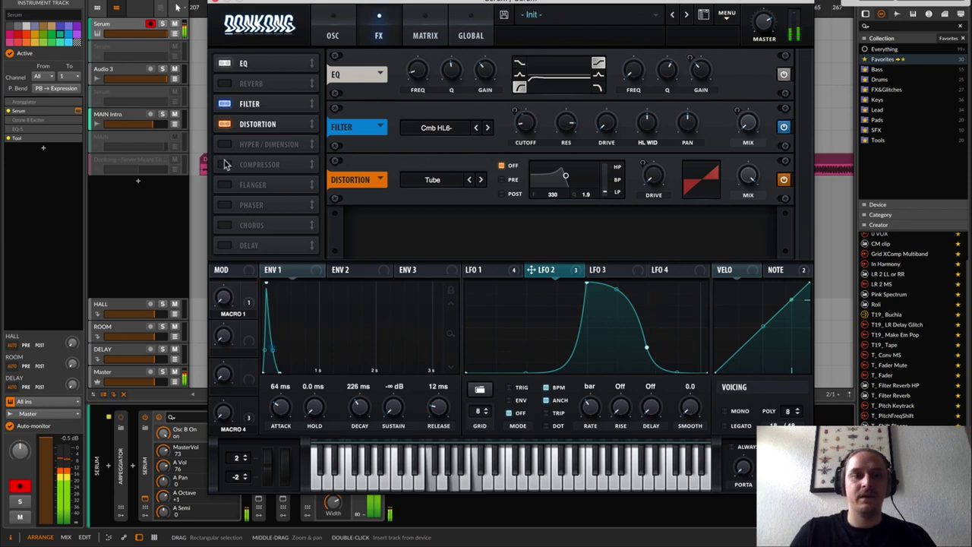
# Step: On the oscillator page, show LFO 1, toggle OSC B's 3D view, and mute the noise oscillator
pyautogui.click(333, 30)
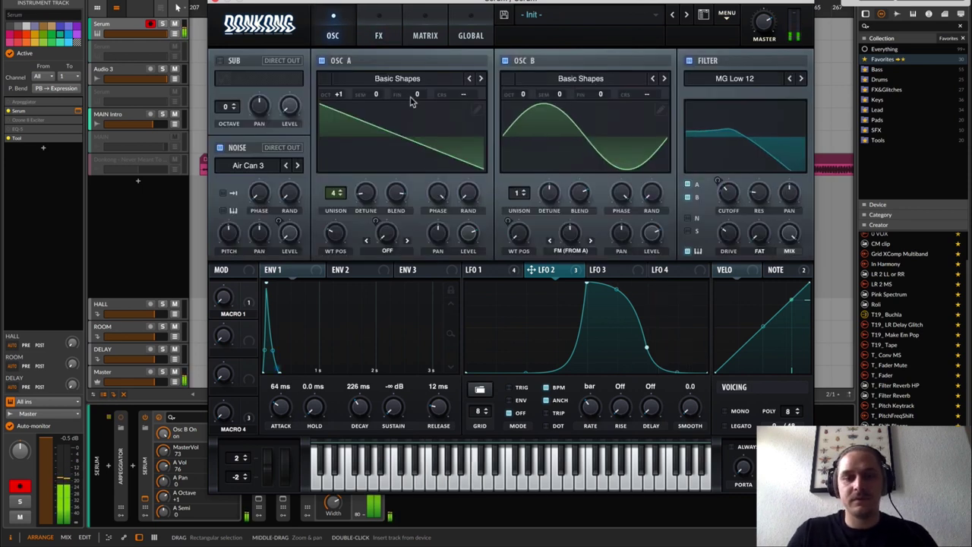
pyautogui.click(497, 271)
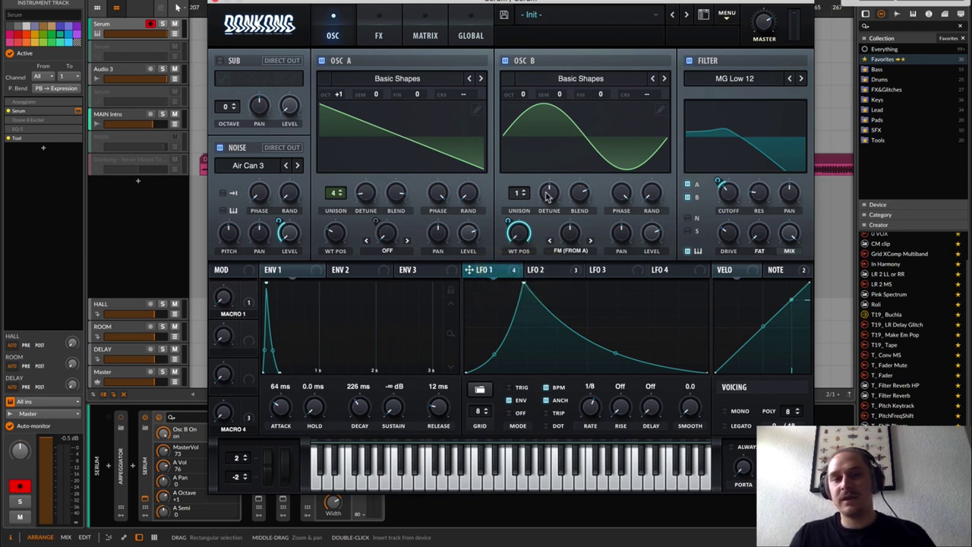
pyautogui.click(566, 163)
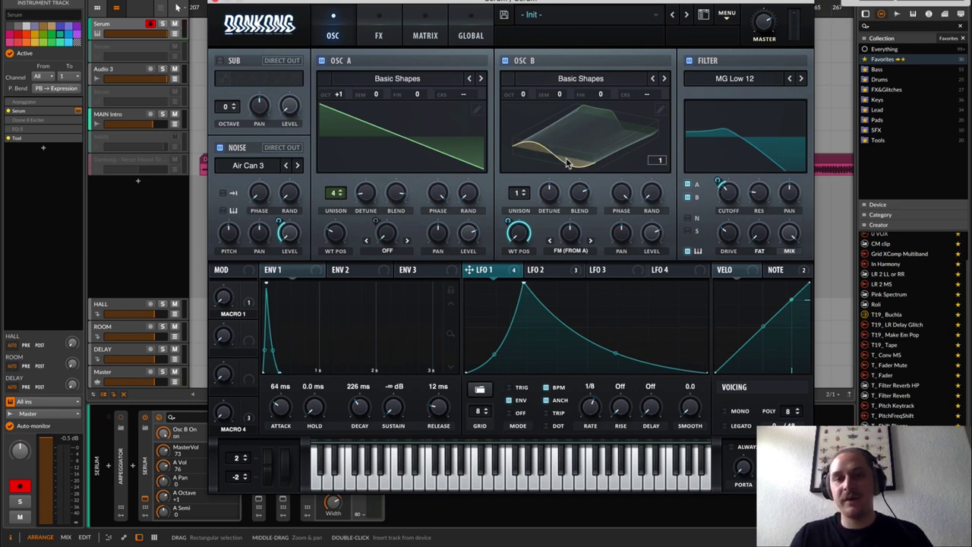
pyautogui.click(565, 162)
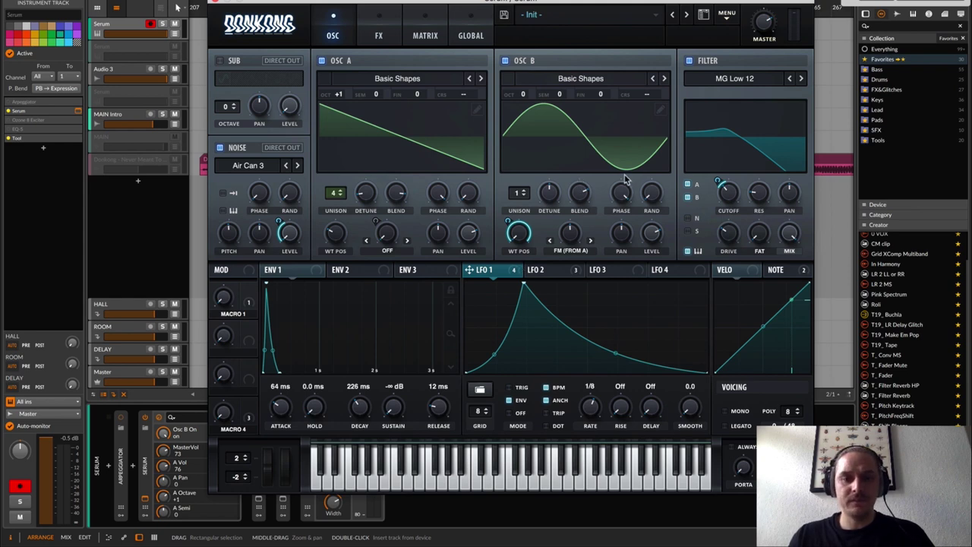
pyautogui.click(219, 148)
pyautogui.click(220, 148)
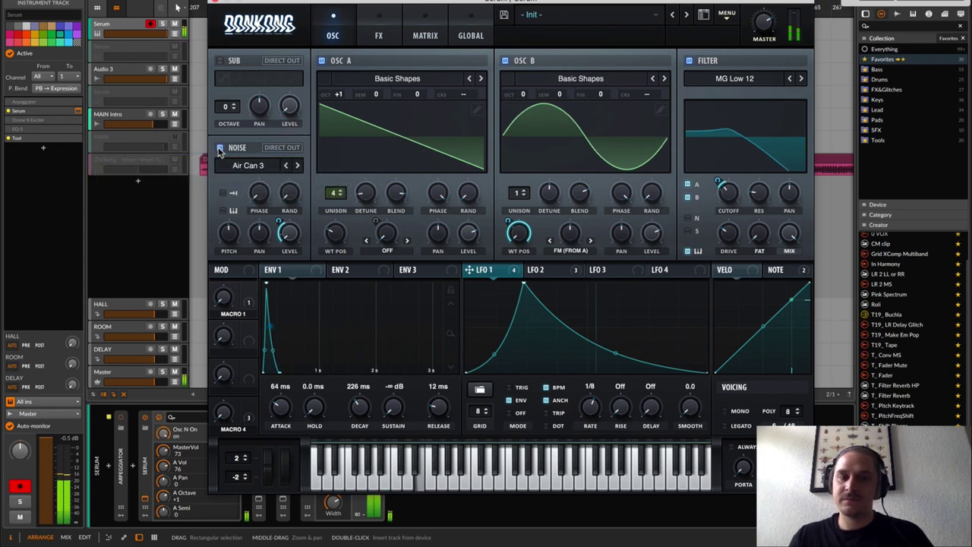
pyautogui.click(219, 149)
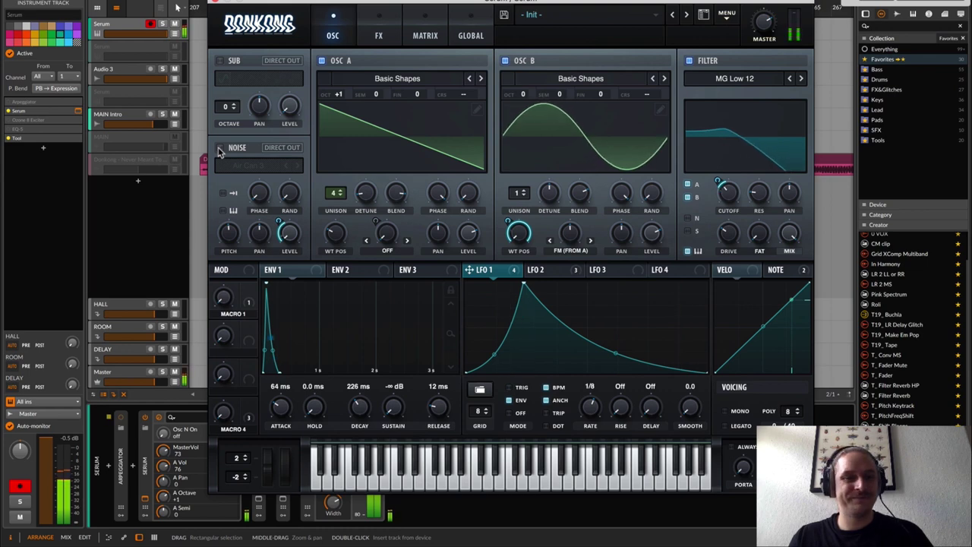
pyautogui.click(219, 148)
pyautogui.click(219, 148)
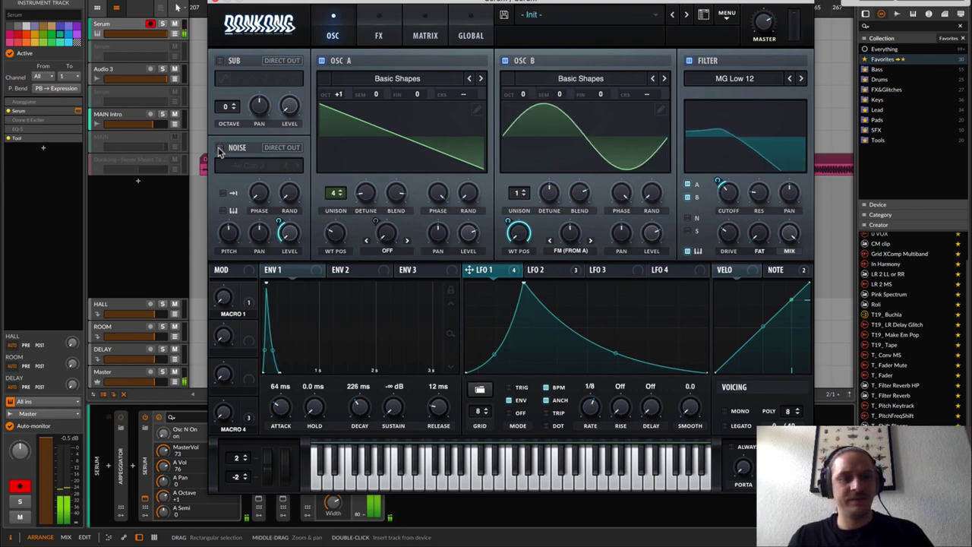
pyautogui.click(219, 148)
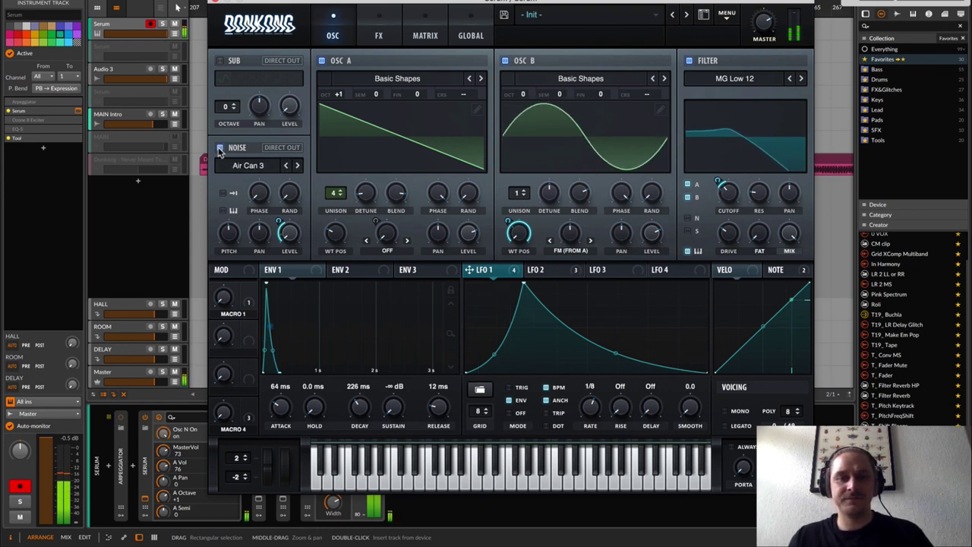
pyautogui.click(220, 148)
pyautogui.click(219, 148)
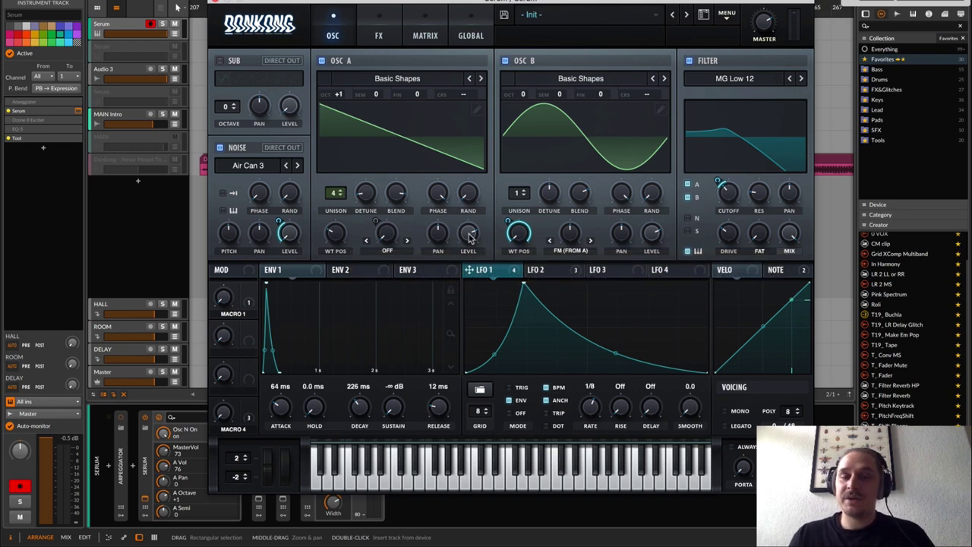
# Step: A/B oscillator A, show the NOTE filter-tracking curve, and move Macro 4 to 51%
pyautogui.click(323, 62)
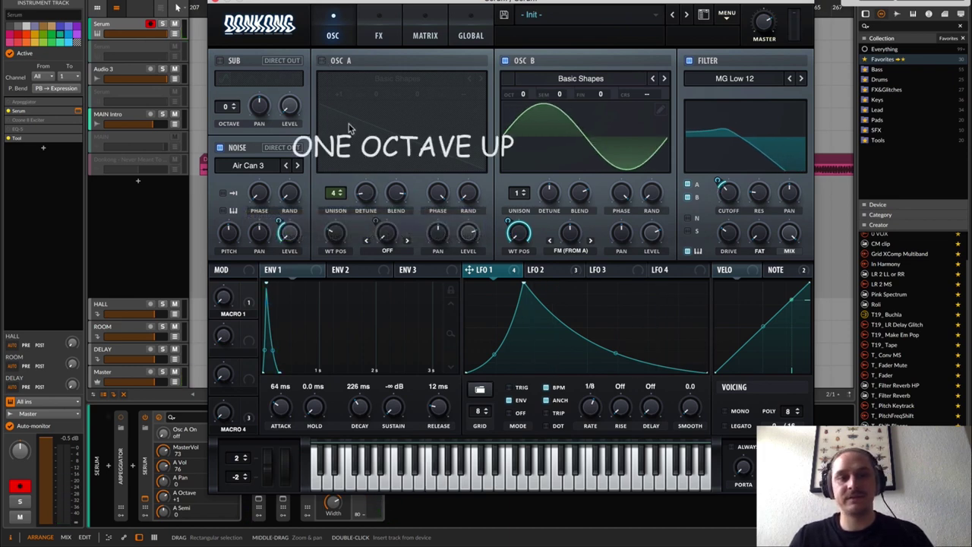
pyautogui.click(322, 61)
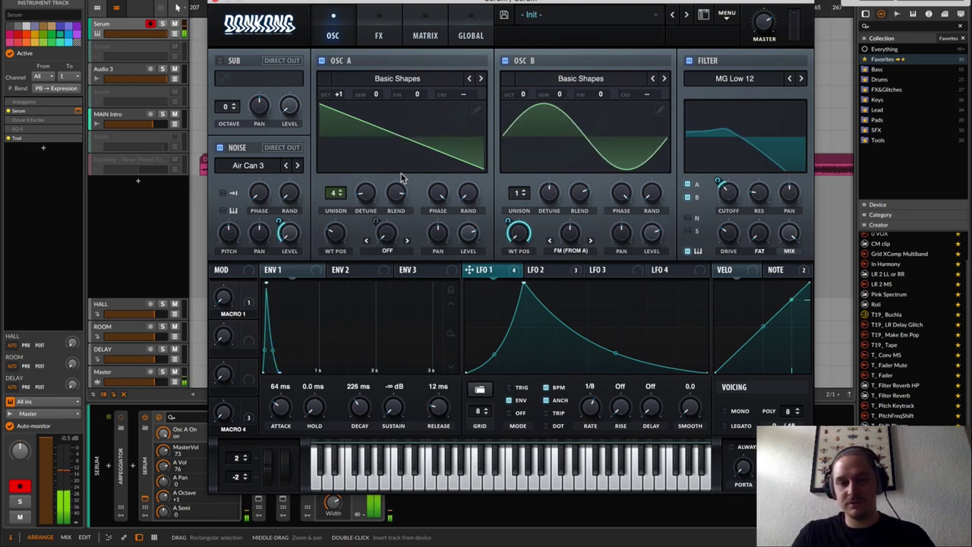
pyautogui.click(801, 274)
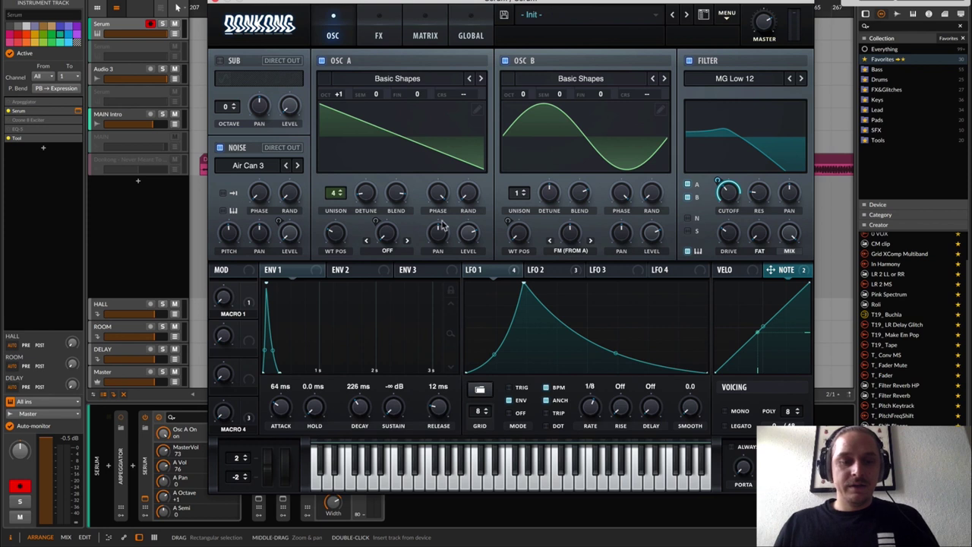
pyautogui.moveTo(222, 411); pyautogui.dragTo(235, 363)
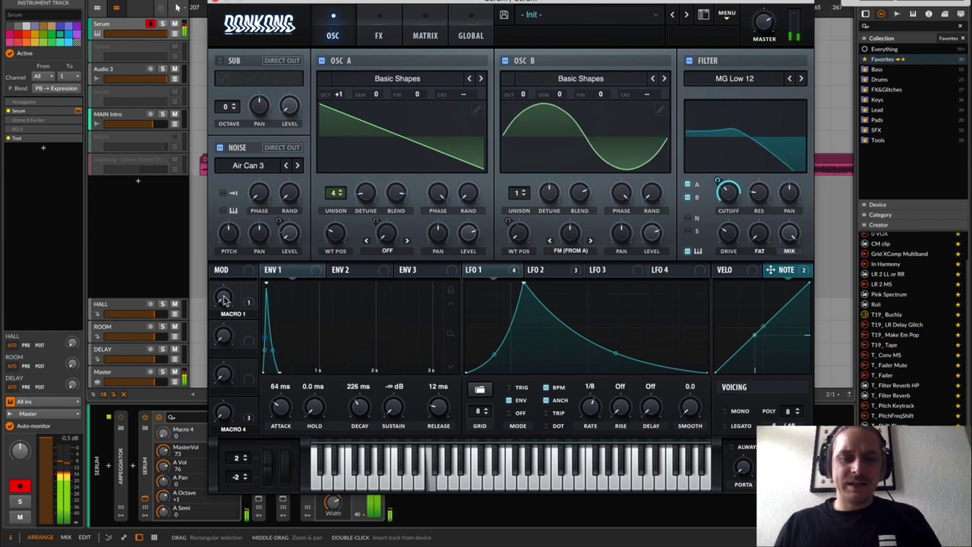
# Step: Raise Serum Macro 1 to full and show its automation lane in the arranger
pyautogui.moveTo(223, 297); pyautogui.dragTo(224, 143)
pyautogui.click(219, 6)
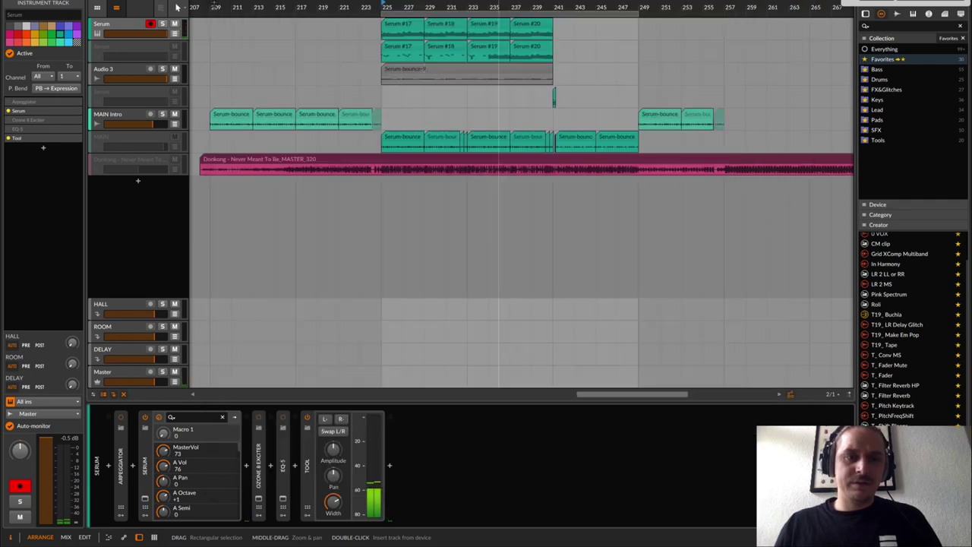
pyautogui.click(174, 33)
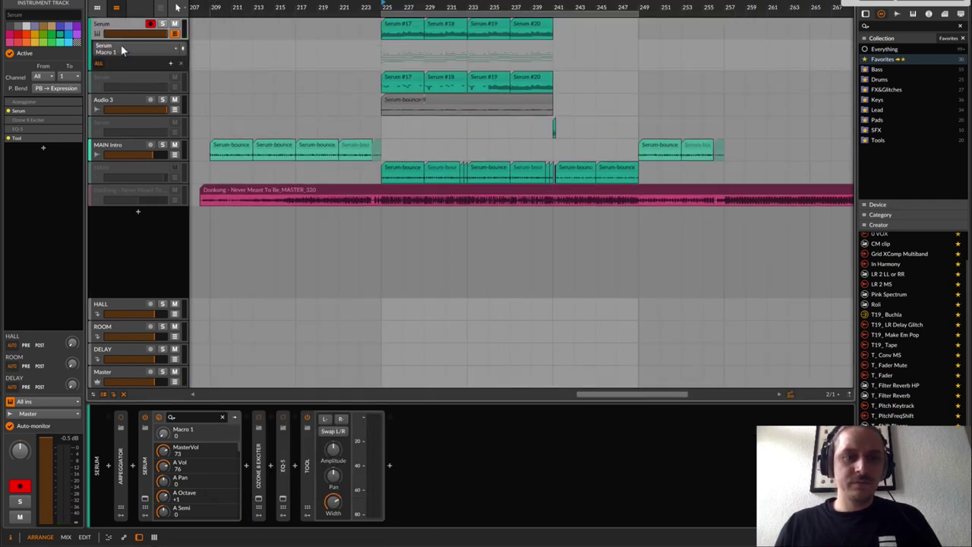
pyautogui.click(124, 51)
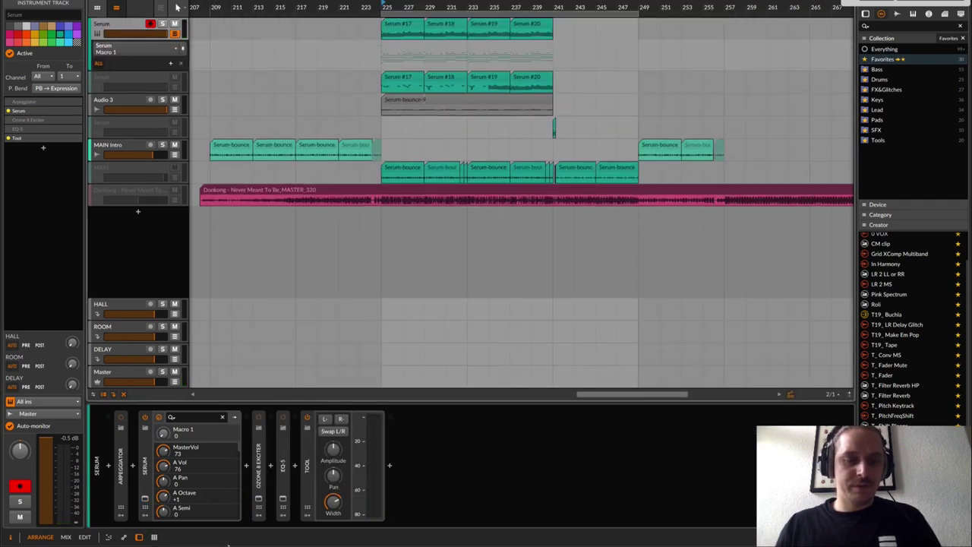
# Step: In Serum's FX rack, assign LFO 1 to modulate the effects filter mix
pyautogui.click(146, 499)
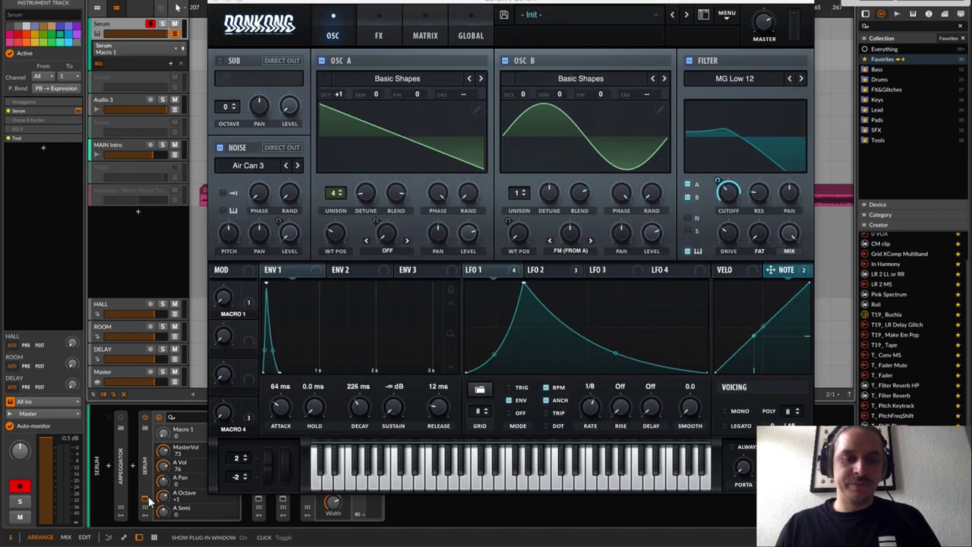
pyautogui.click(384, 27)
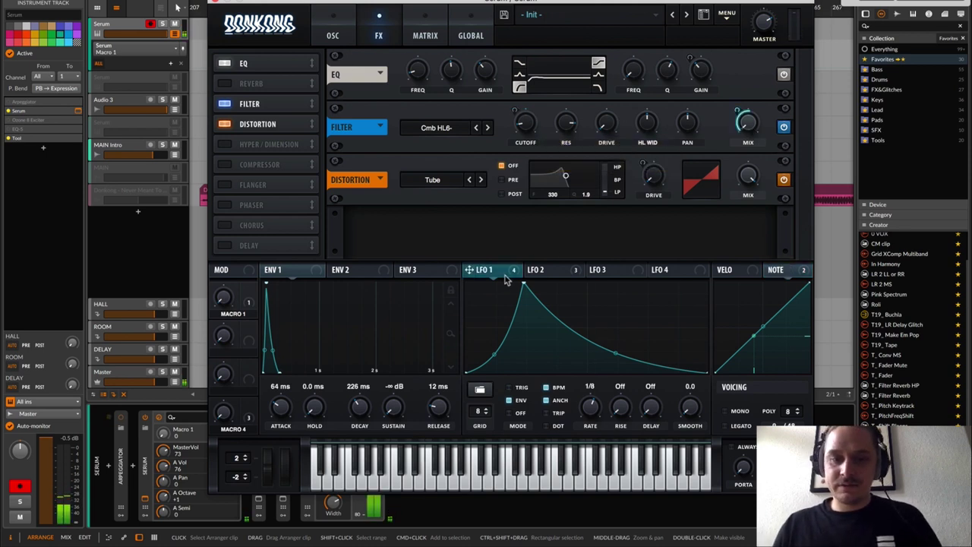
pyautogui.moveTo(470, 269); pyautogui.dragTo(748, 122)
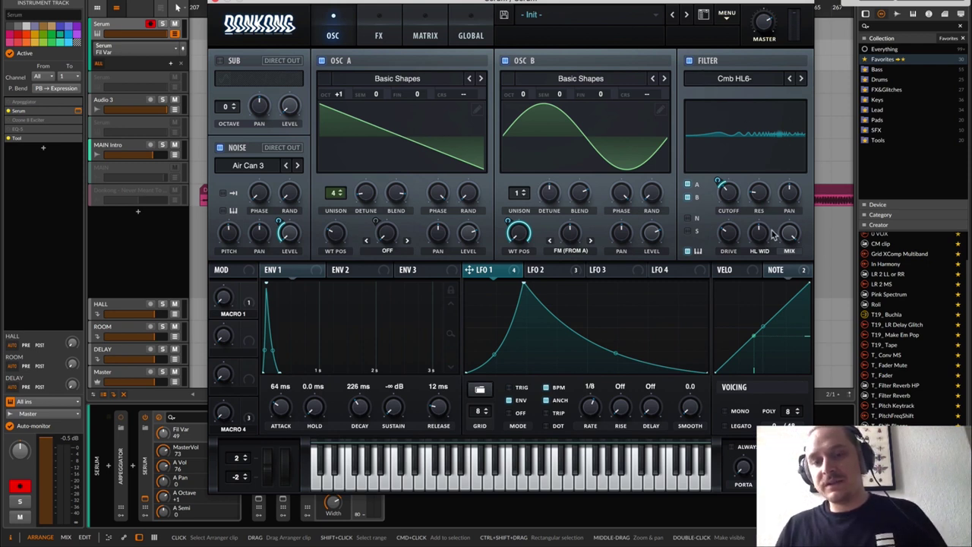
# Step: Sweep the FX filter's variable width down, then up to about 90%, and return to the effects rack
pyautogui.moveTo(773, 236); pyautogui.dragTo(757, 272)
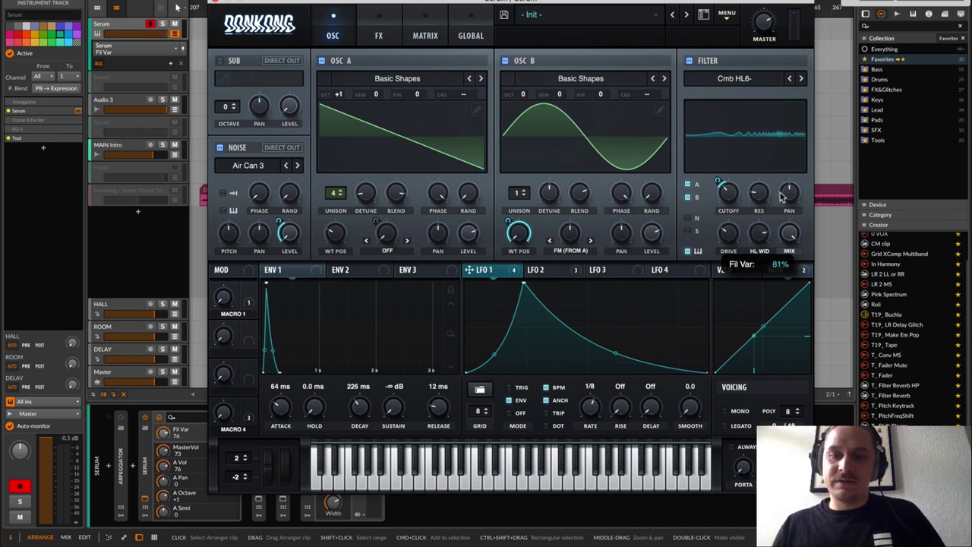
pyautogui.moveTo(767, 237)
pyautogui.mouseDown()
pyautogui.moveTo(789, 207)
pyautogui.moveTo(760, 284)
pyautogui.mouseUp()
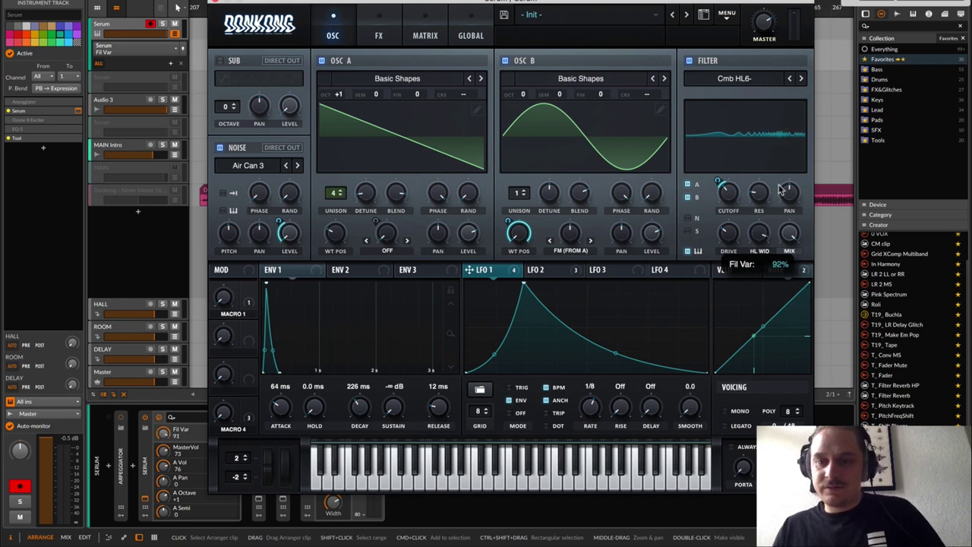
pyautogui.click(379, 35)
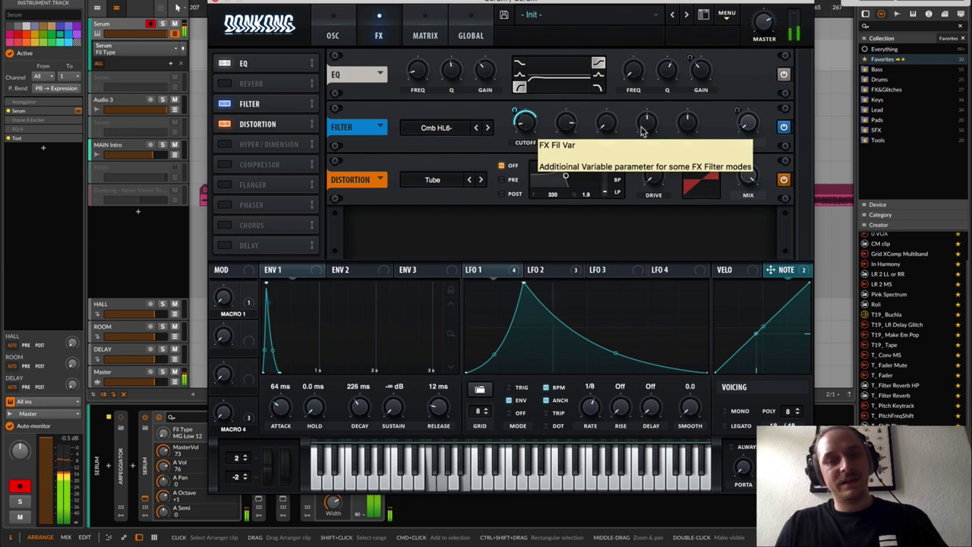
pyautogui.click(787, 129)
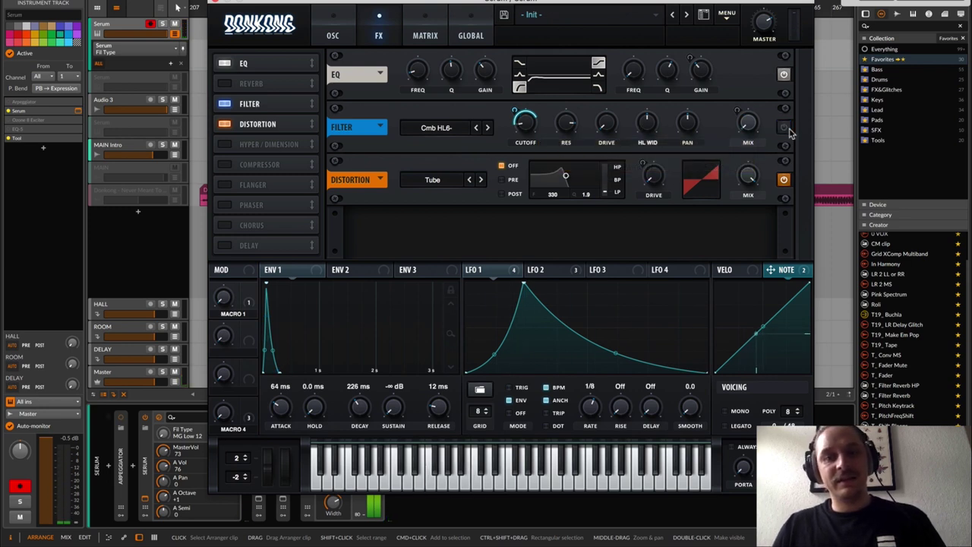
pyautogui.click(788, 130)
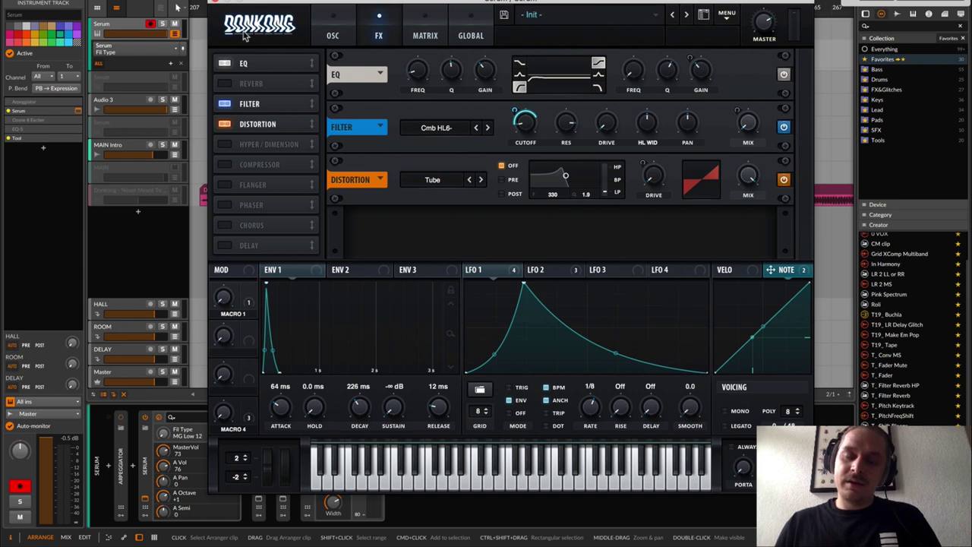
pyautogui.click(225, 66)
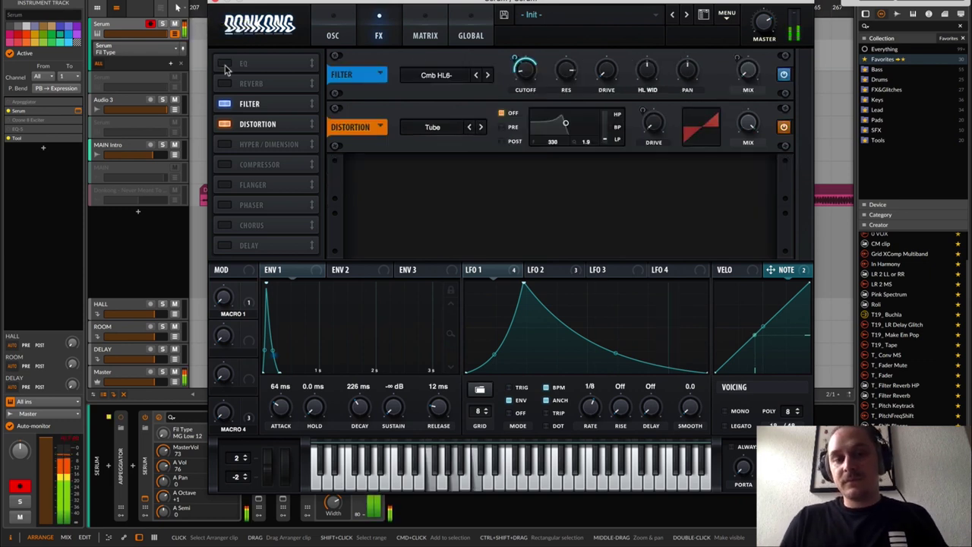
pyautogui.click(225, 66)
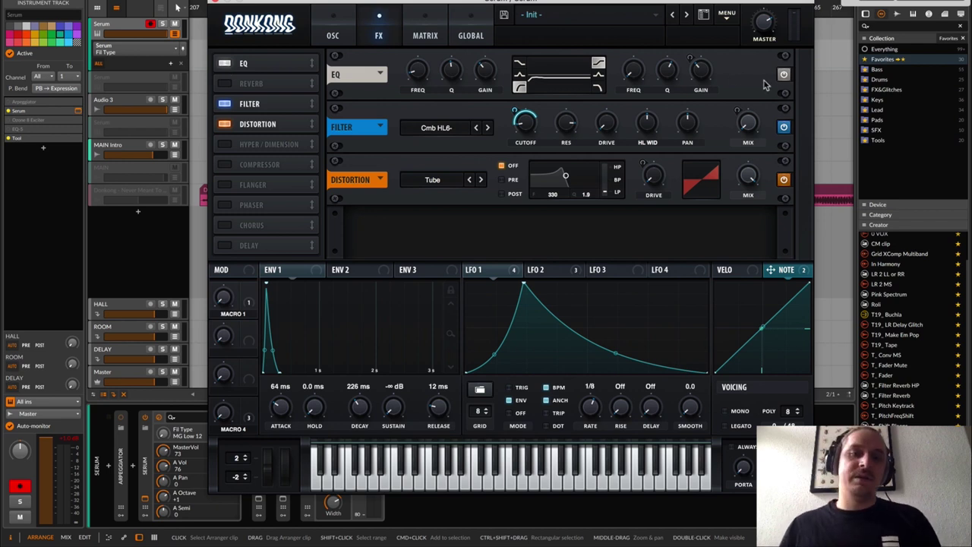
pyautogui.click(225, 84)
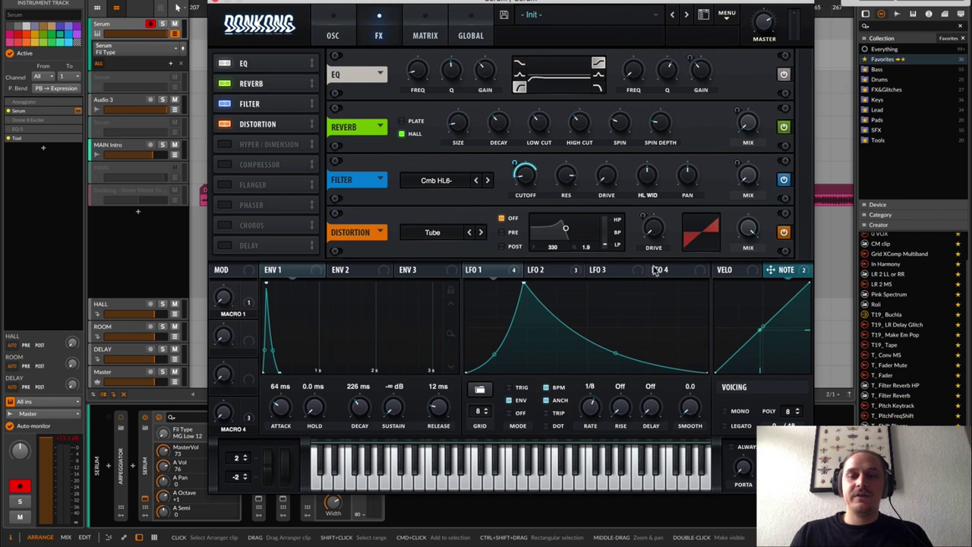
# Step: Show LFO 2 on the reverb mix and enable the Hyper/Dimension and Compressor effects
pyautogui.click(566, 273)
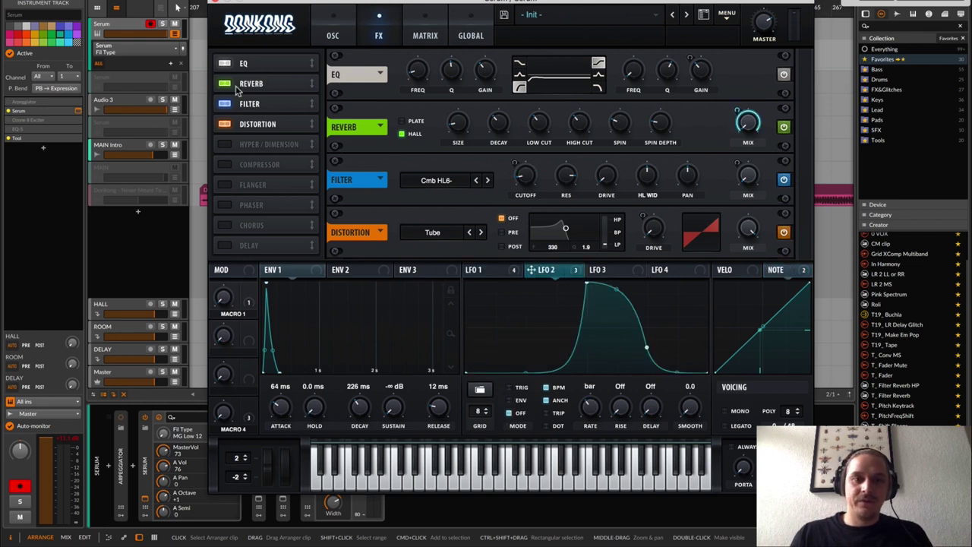
pyautogui.click(225, 145)
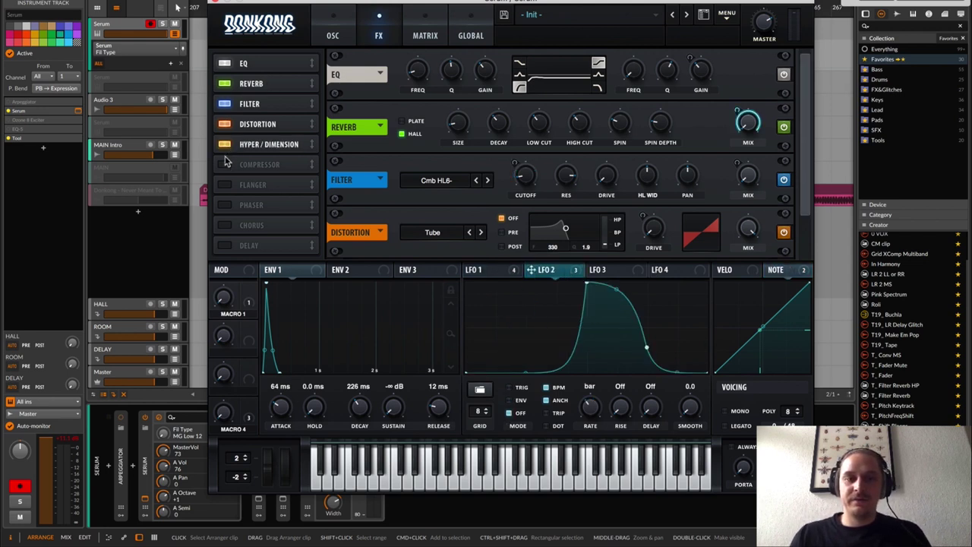
pyautogui.click(225, 165)
# Step: Scroll through Serum's effects rack to inspect the full chain
pyautogui.moveTo(809, 149); pyautogui.dragTo(809, 222)
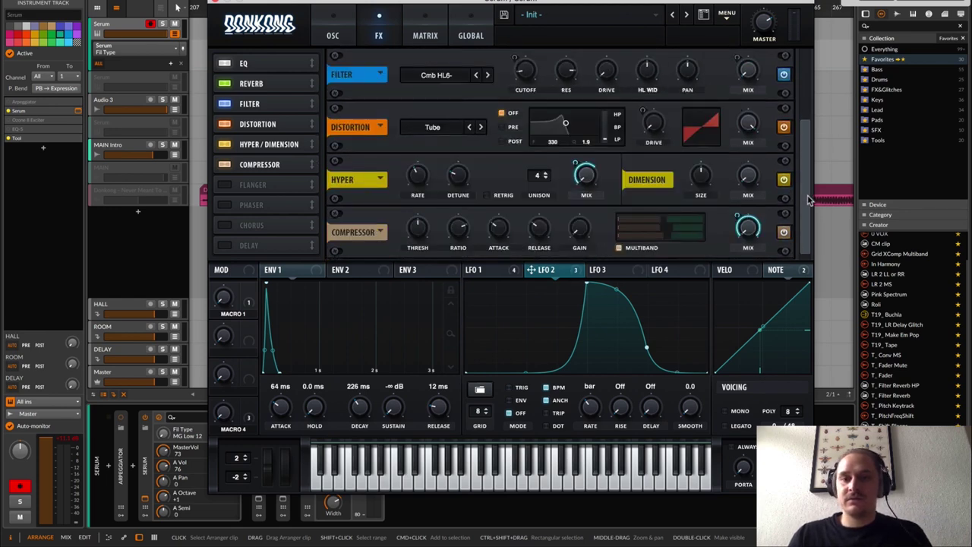
pyautogui.scroll(3, 809, 199)
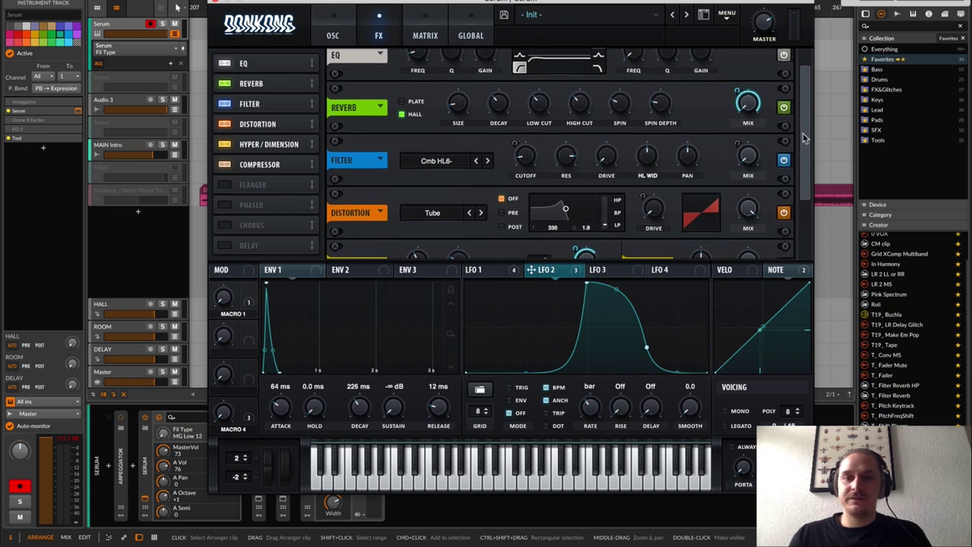
pyautogui.moveTo(805, 139); pyautogui.dragTo(801, 206)
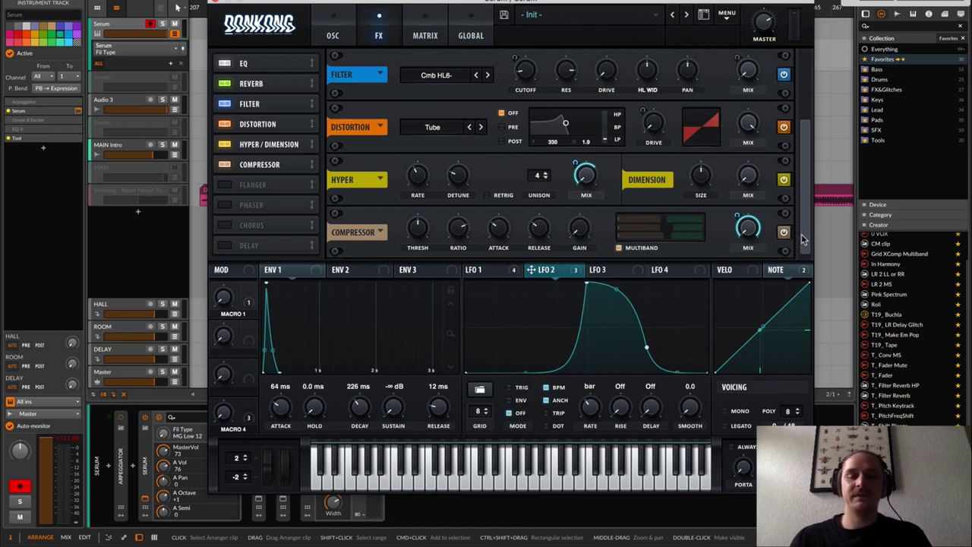
pyautogui.scroll(1, 805, 197)
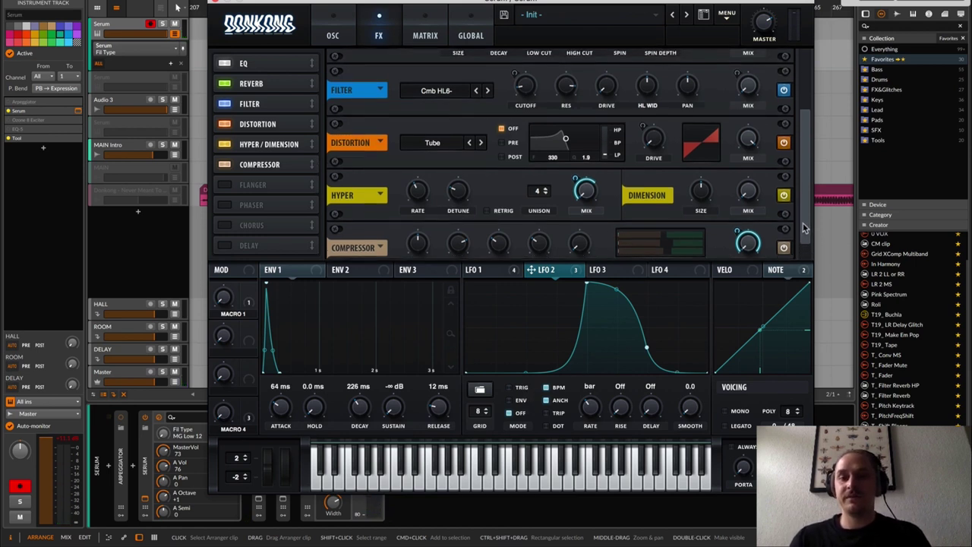
pyautogui.scroll(3, 806, 148)
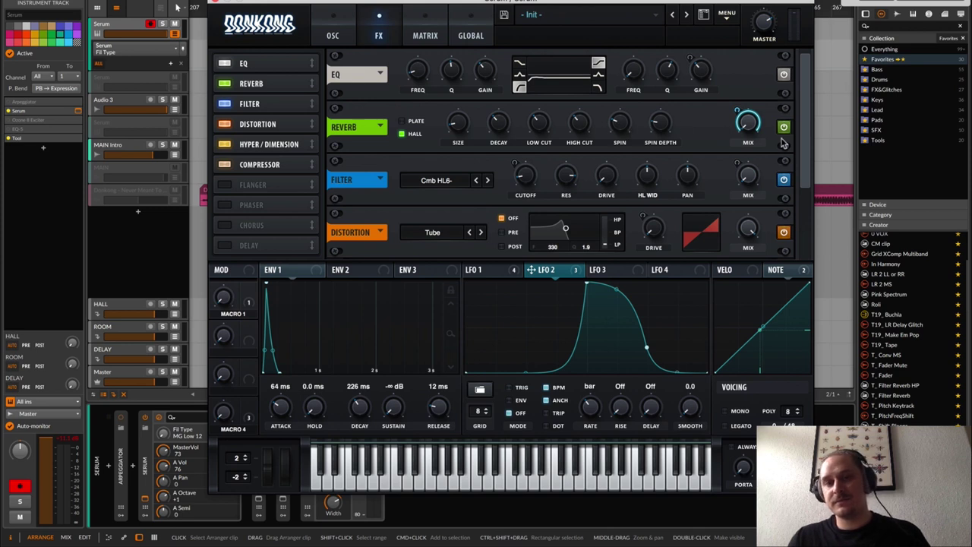
# Step: Bypass the Compressor at the end of the FX rack and close the Serum editor
pyautogui.moveTo(807, 152); pyautogui.dragTo(806, 240)
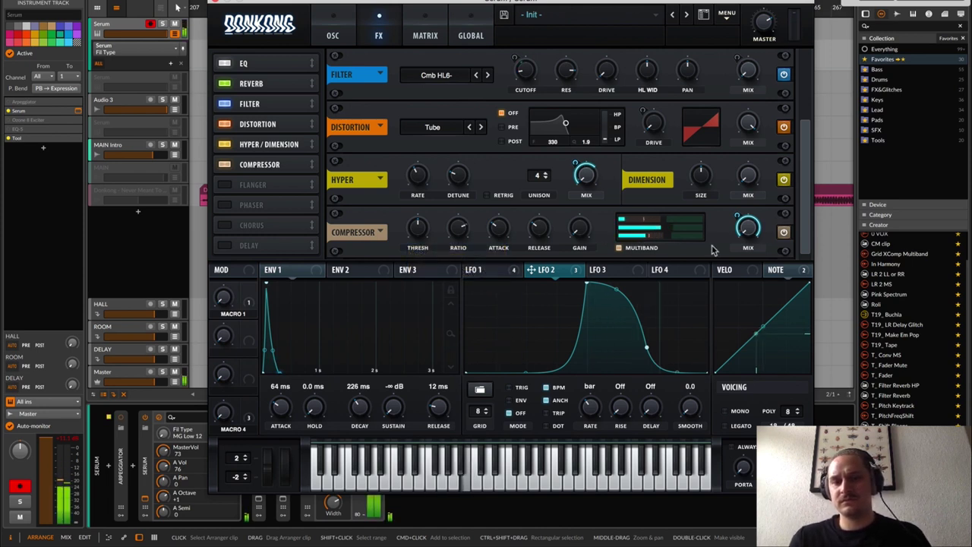
pyautogui.click(785, 233)
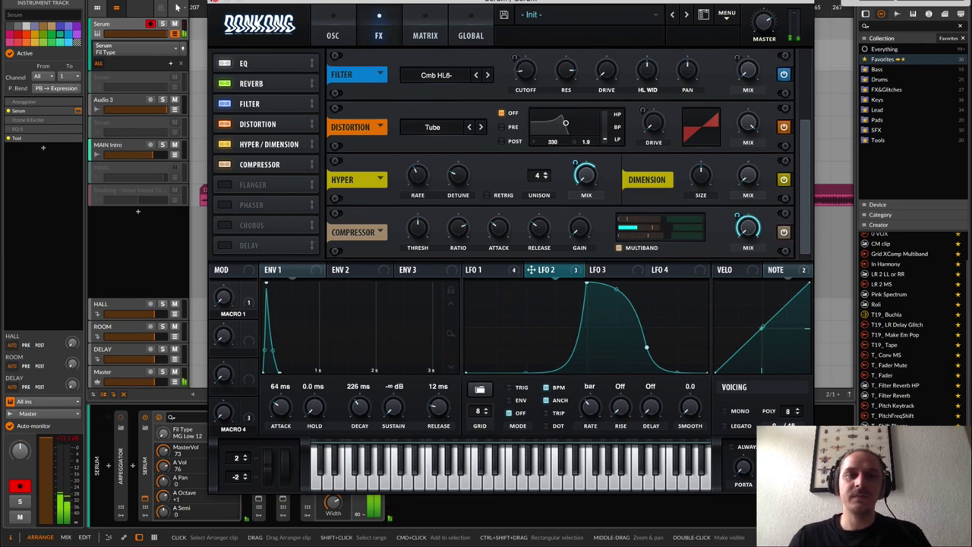
pyautogui.click(217, 4)
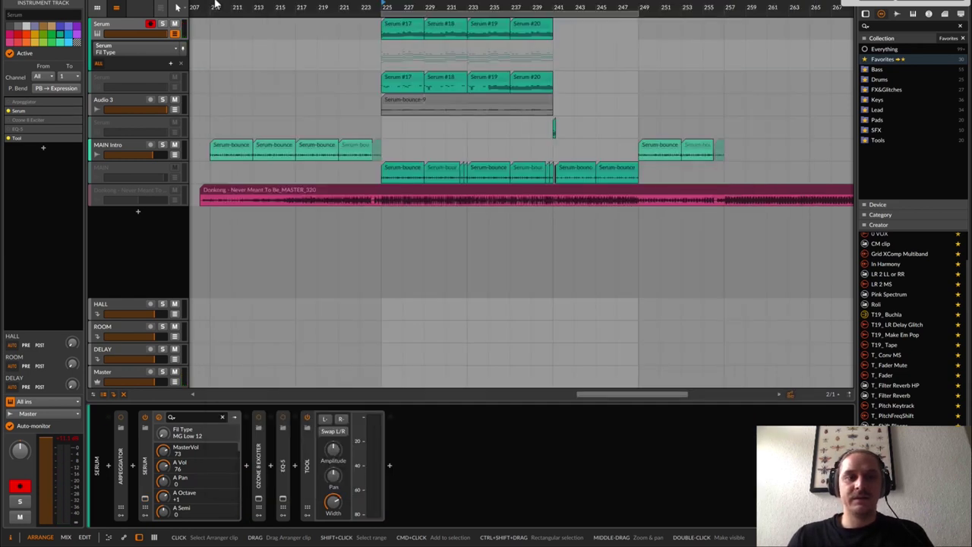
# Step: Open clip Serum #17's chords, solo and play the track, then show its device chain
pyautogui.doubleClick(396, 27)
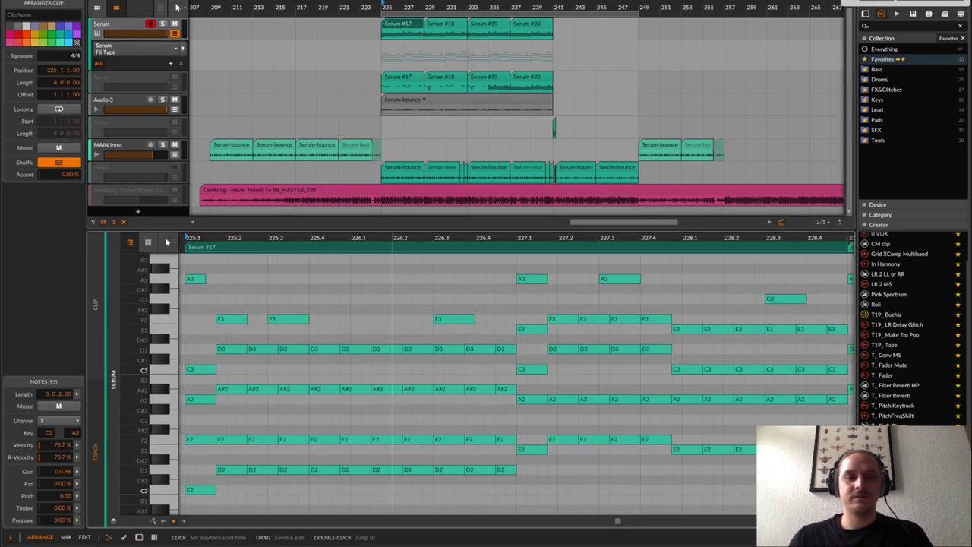
pyautogui.moveTo(402, 237); pyautogui.dragTo(402, 238)
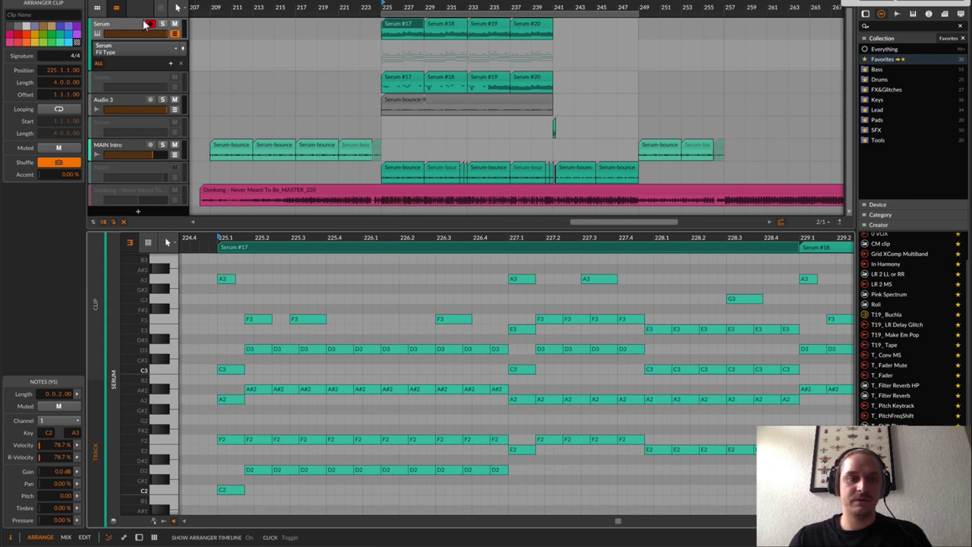
pyautogui.click(177, 7)
pyautogui.click(162, 24)
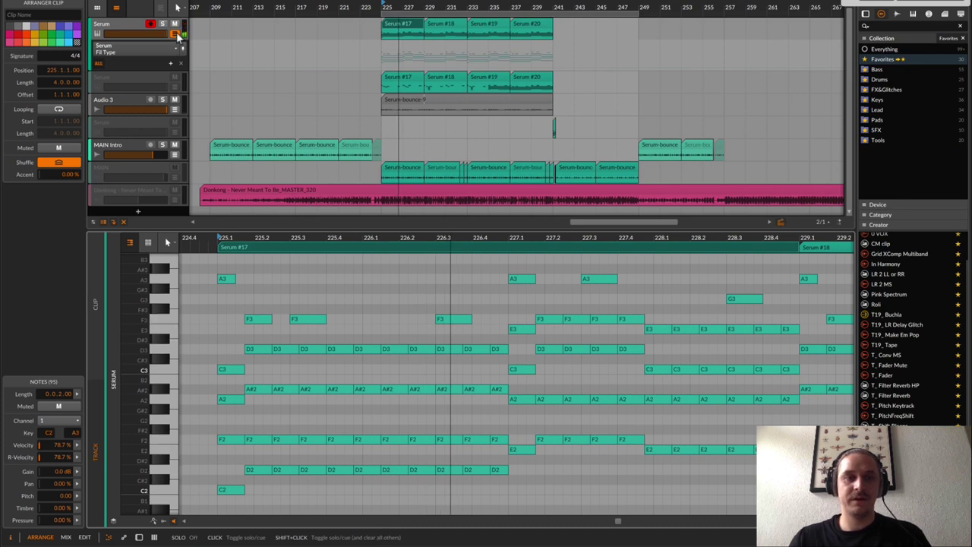
pyautogui.click(175, 33)
pyautogui.press('d')
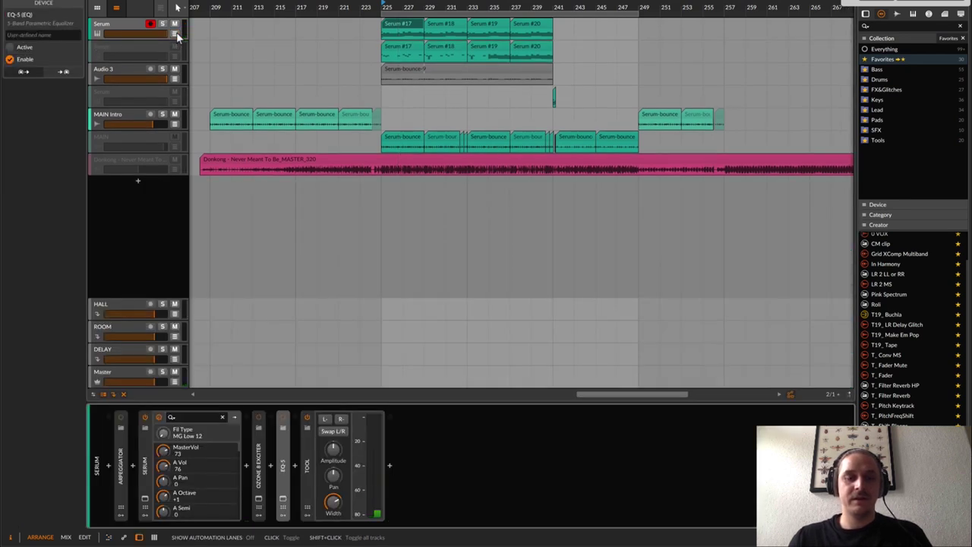
# Step: Turn on the Ozone 8 Exciter, briefly expand EQ-5, and fold both devices up
pyautogui.click(260, 419)
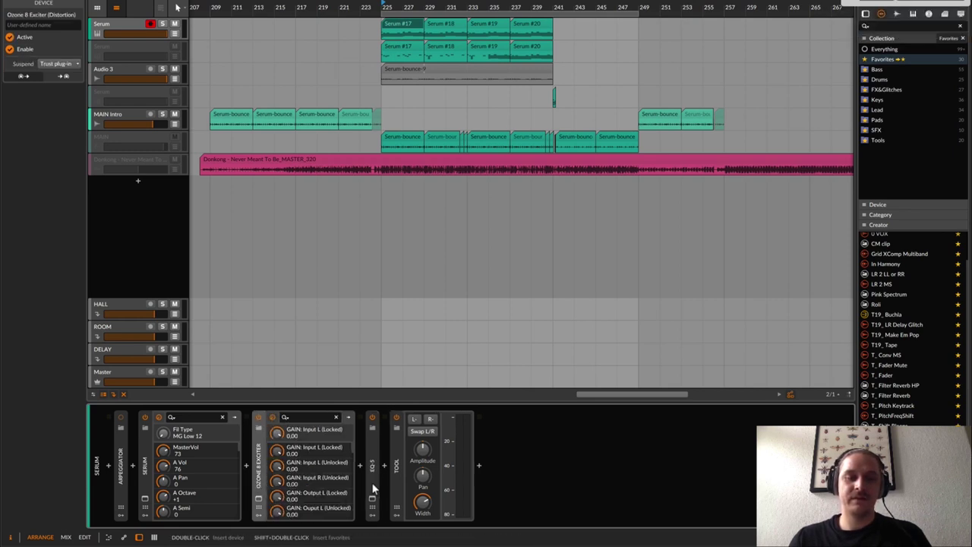
pyautogui.doubleClick(372, 490)
pyautogui.doubleClick(372, 490)
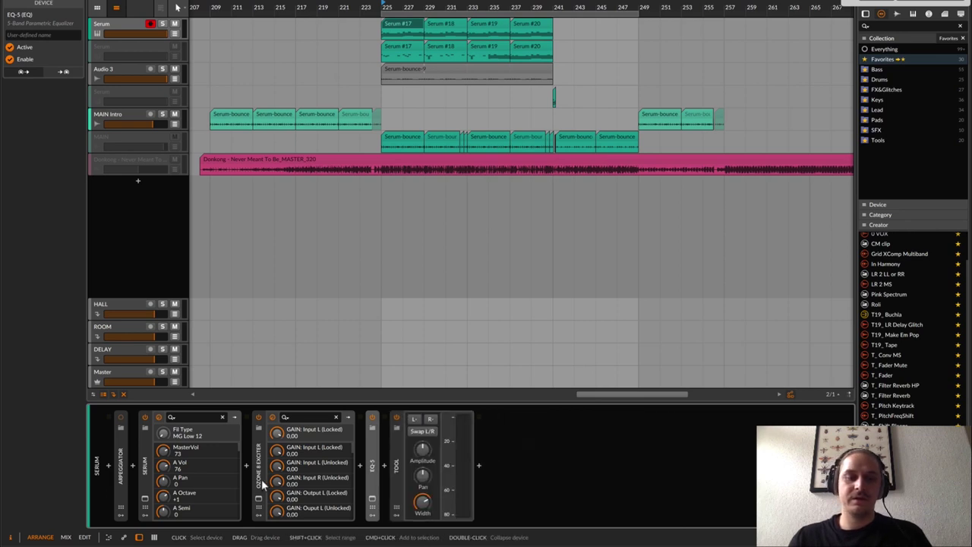
pyautogui.doubleClick(262, 485)
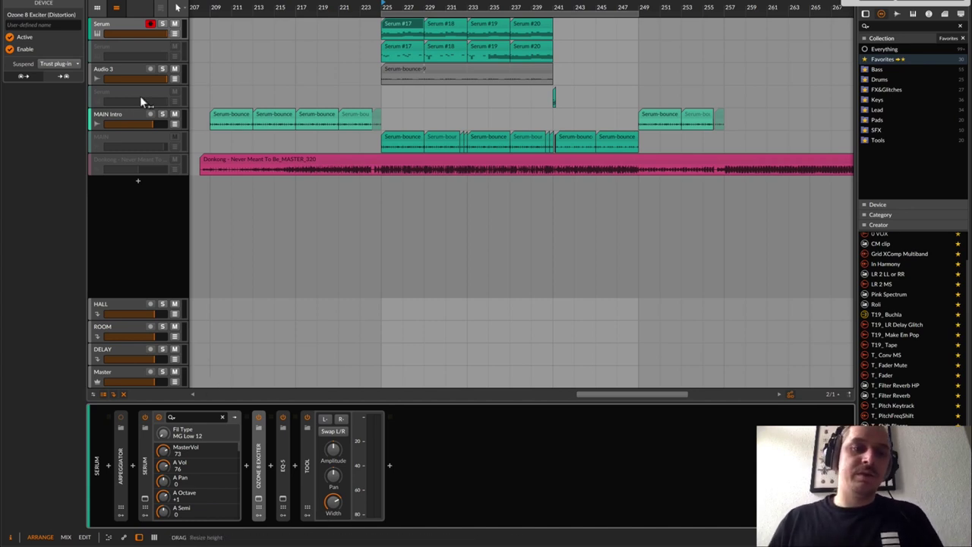
# Step: Select the MAIN track to show its FX Layer, Tool, Gate, Pro-Q 3 and Ozone Imager chain
pyautogui.click(121, 137)
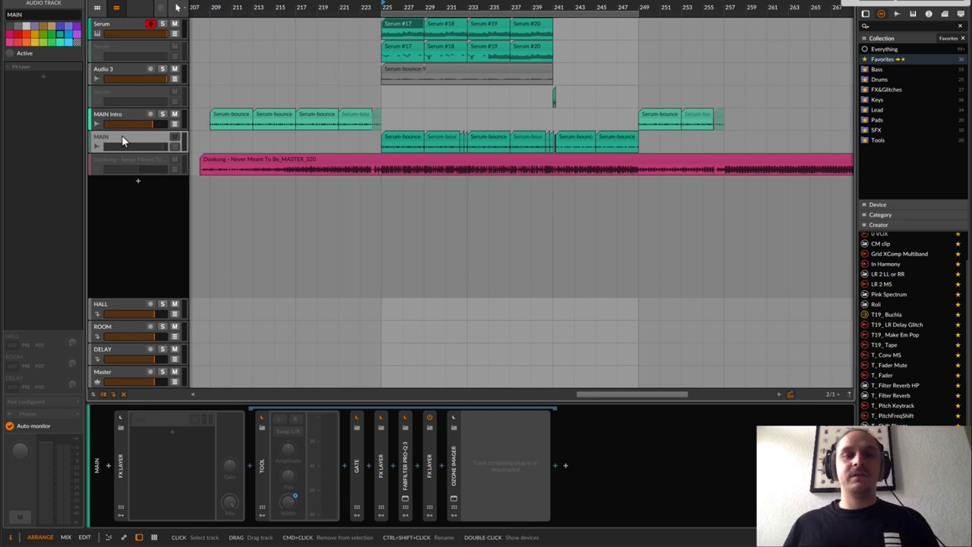